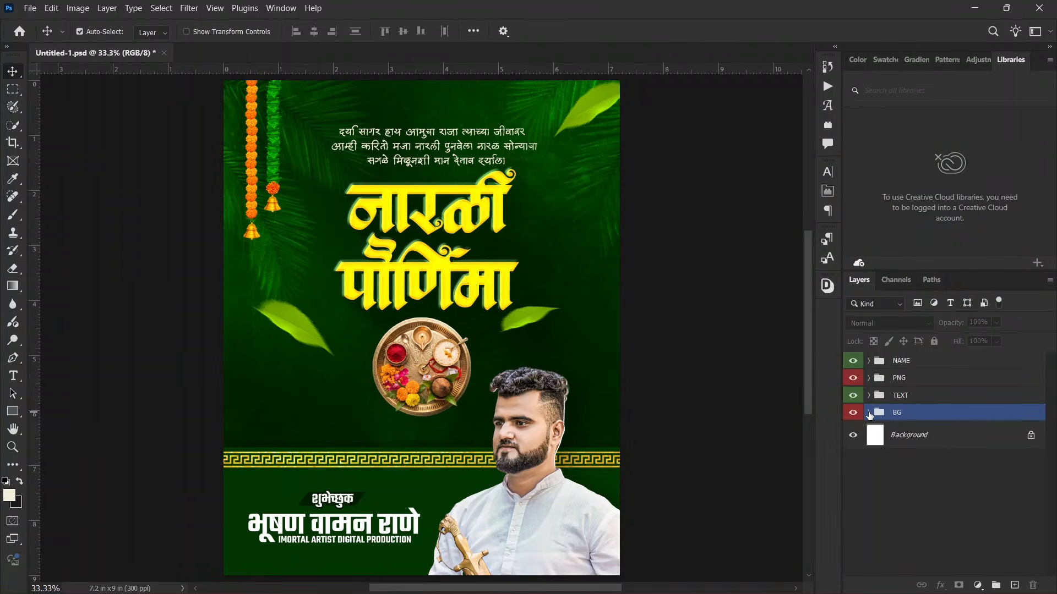
- Expand the BG group and examine its base layers: Color Fill 1, TEXTURE (5) and Layer 4
left_click(651, 255)
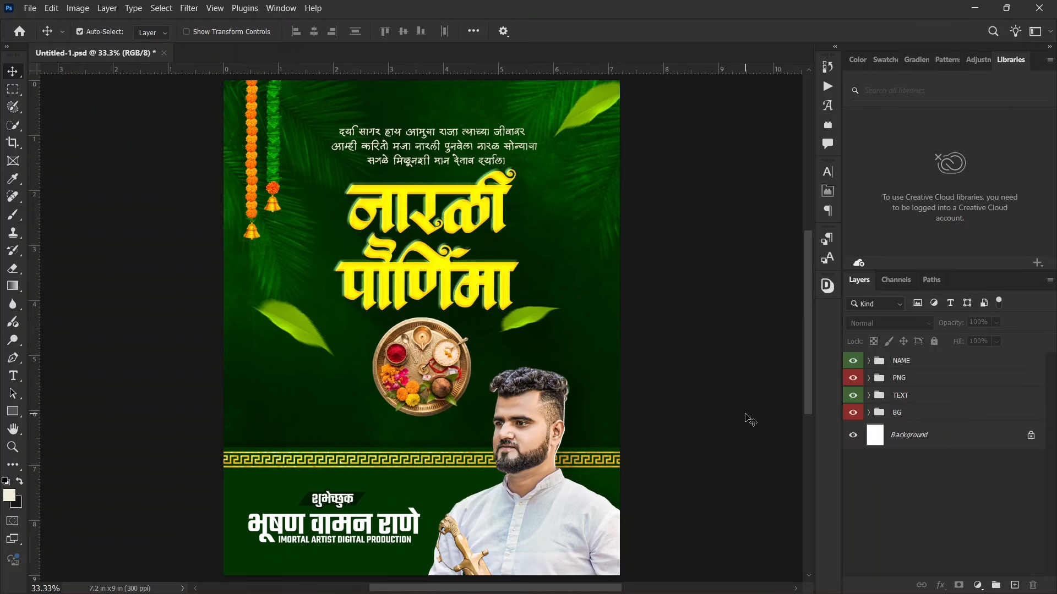
left_click(883, 417)
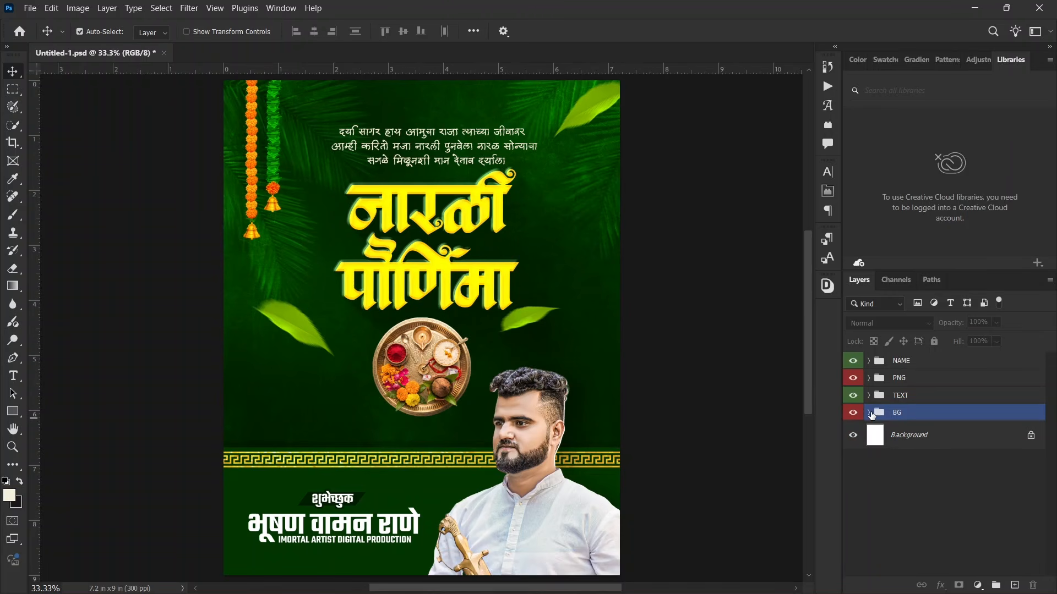
left_click(871, 415)
scroll(912, 485, "down", 3)
left_click(911, 488)
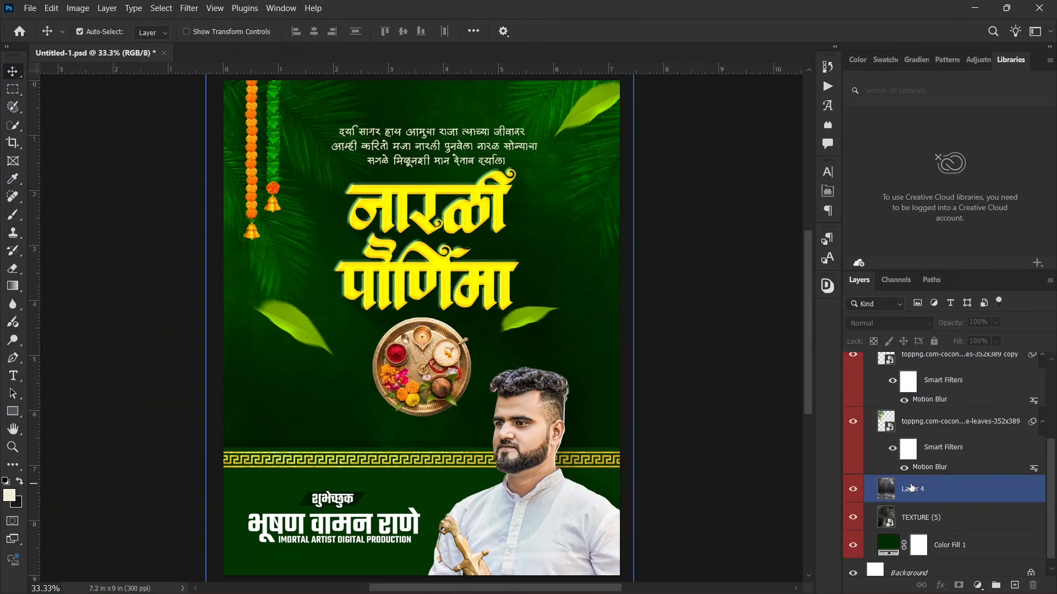
left_click(895, 517)
left_click(890, 545)
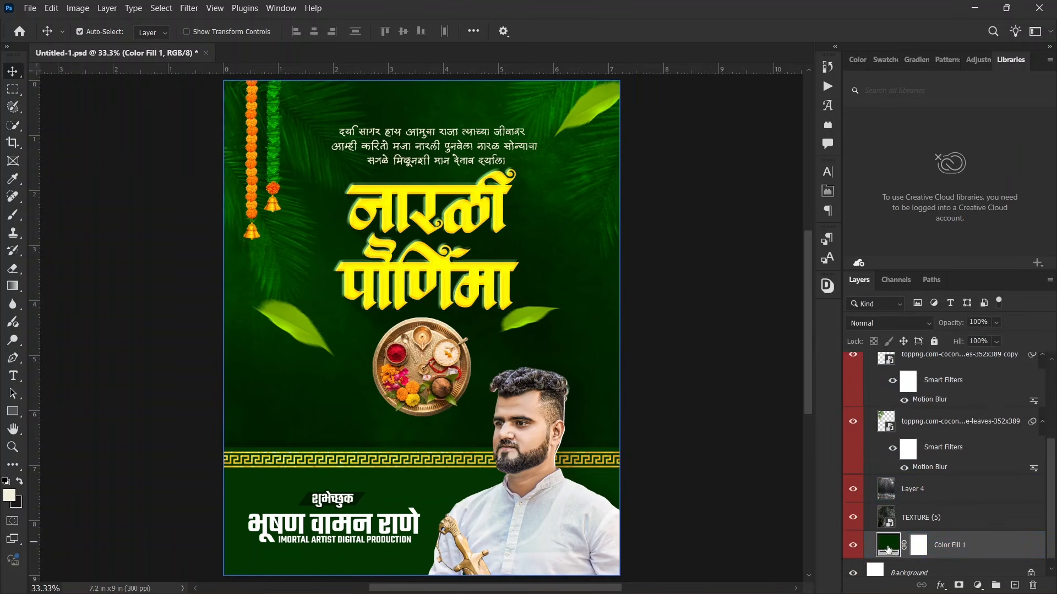
left_click(902, 515)
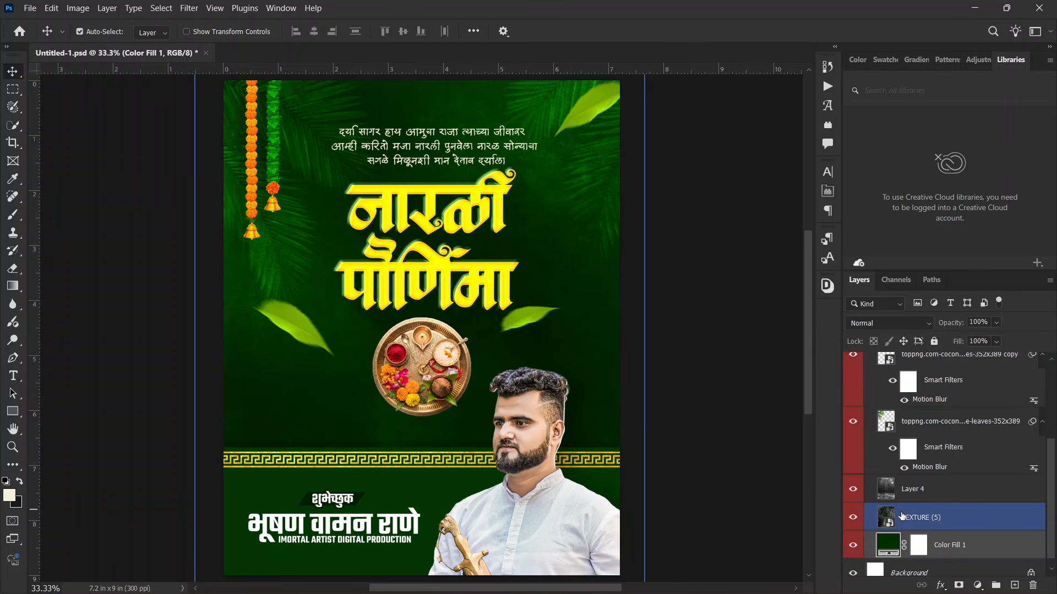
left_click(932, 486)
- Examine the motion-blurred coconut leaf layers, Layer 2 and Layer 2 copy in the BG group, and collapse the group
scroll(932, 486, "up", 1)
left_click(932, 484)
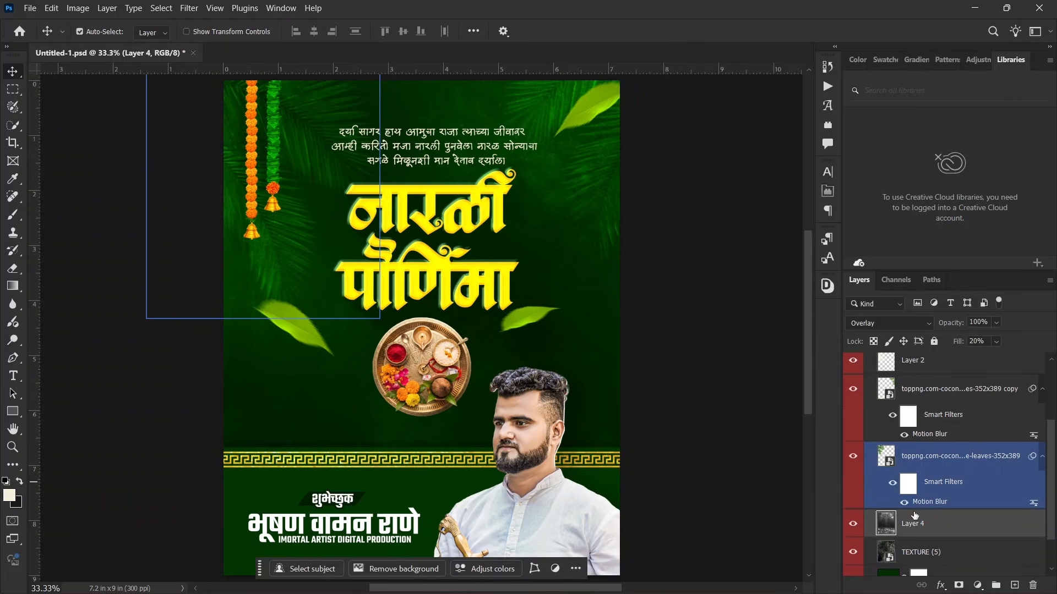
scroll(913, 465, "up", 1)
left_click(913, 465)
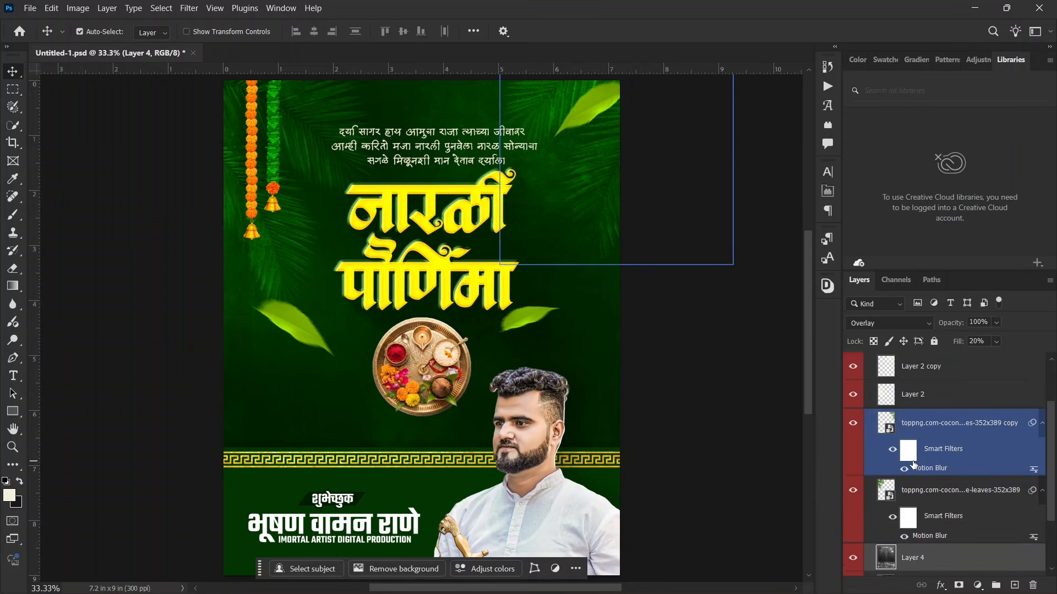
scroll(915, 462, "up", 3)
left_click(930, 435)
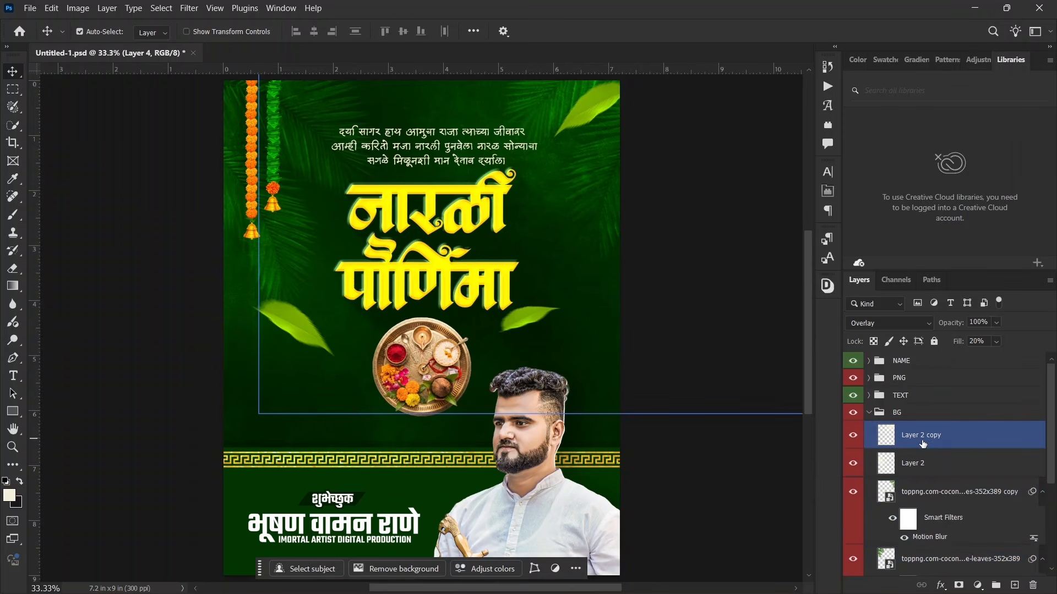
left_click(928, 465)
left_click(881, 414)
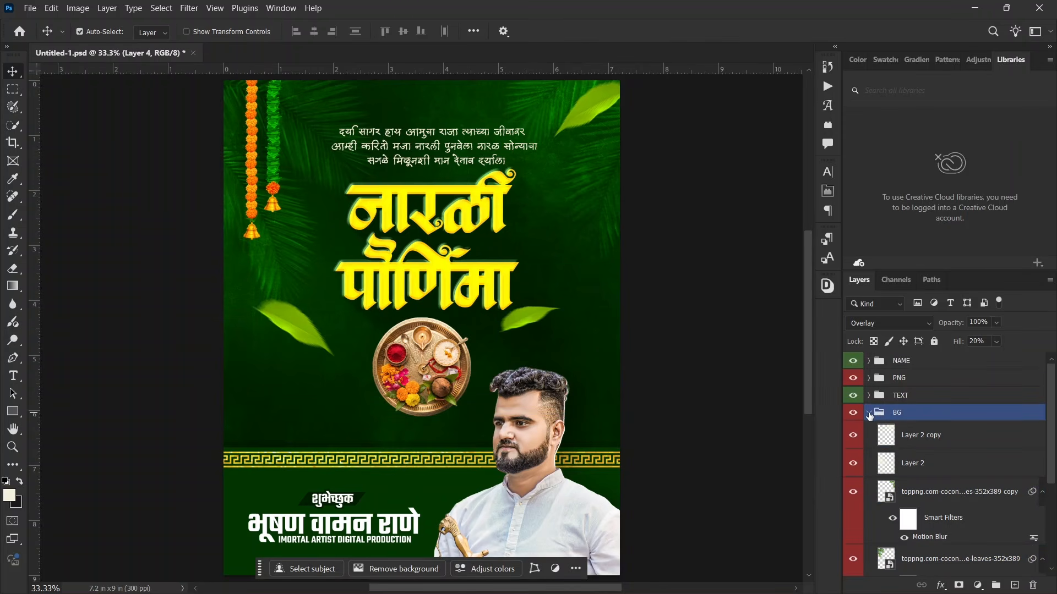
left_click(869, 413)
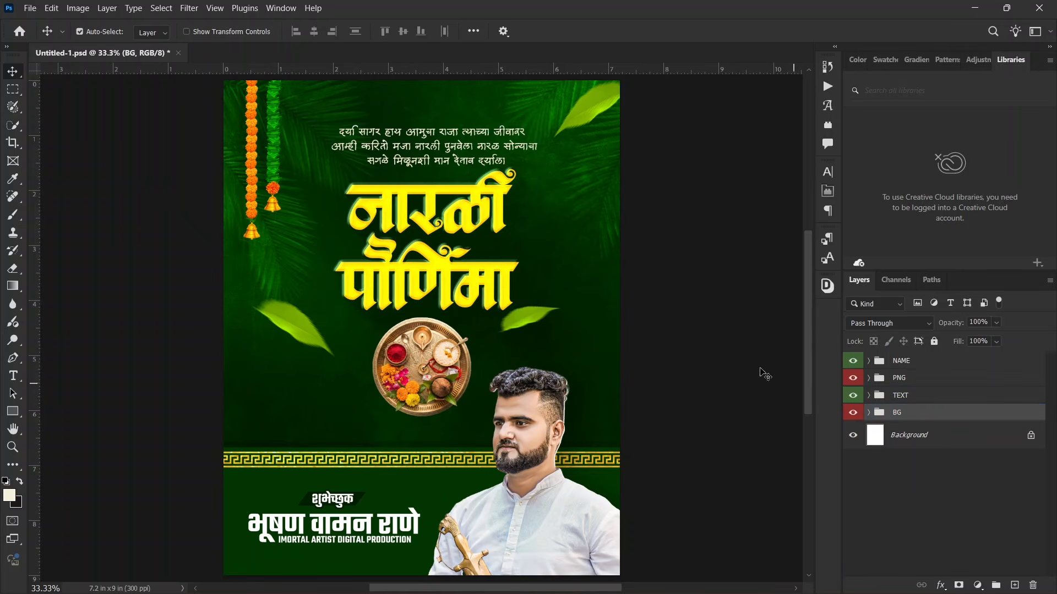
- Inspect the yellow title text's font and its shadow group, leave the text unedited, and collapse the TEXT group
left_click(457, 197)
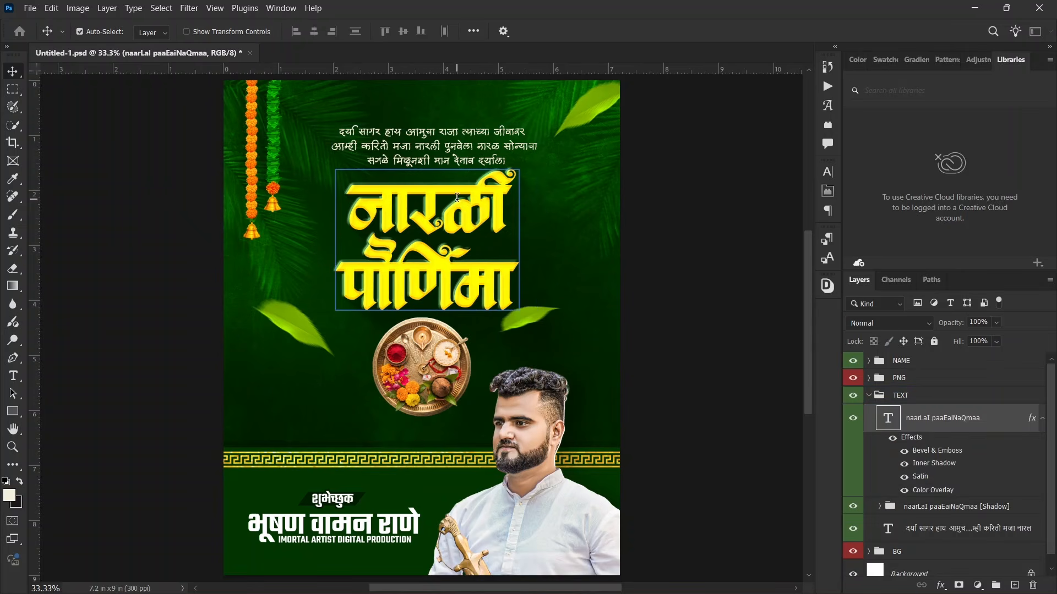
double_click(887, 417)
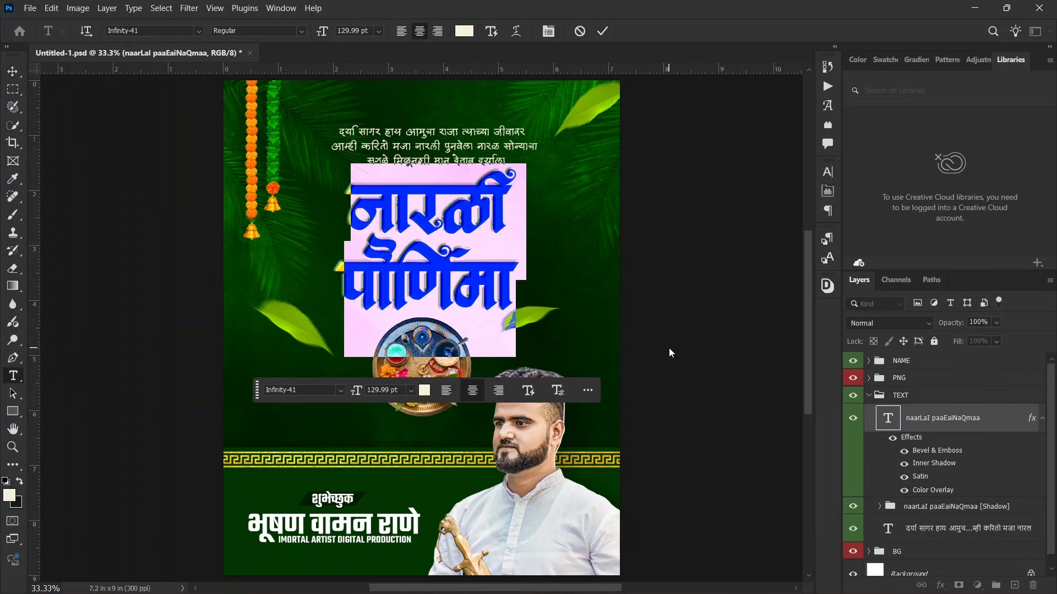
left_click(581, 34)
key("v")
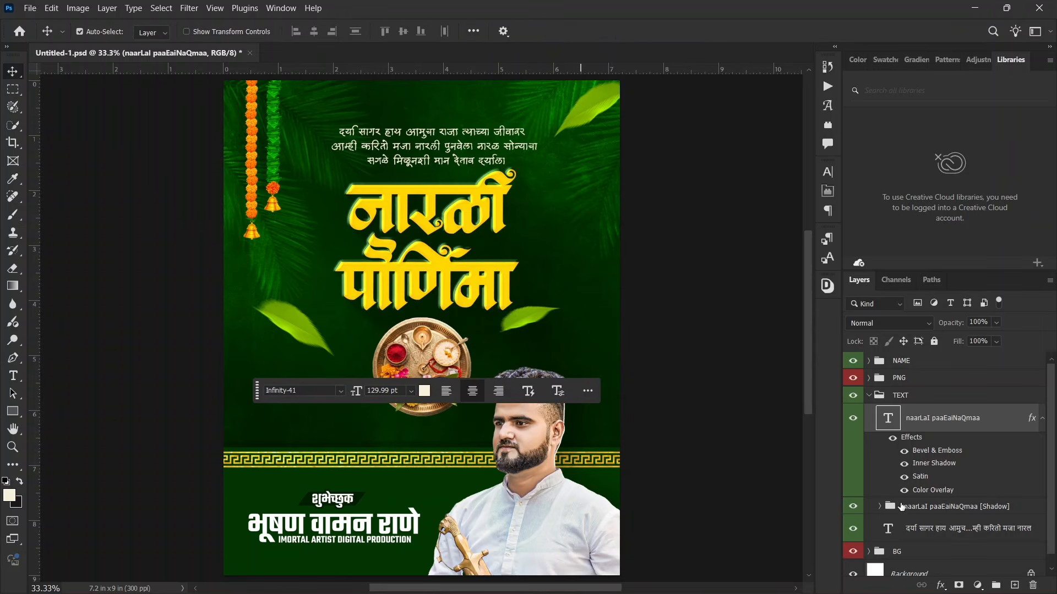
left_click(913, 510)
left_click(509, 211)
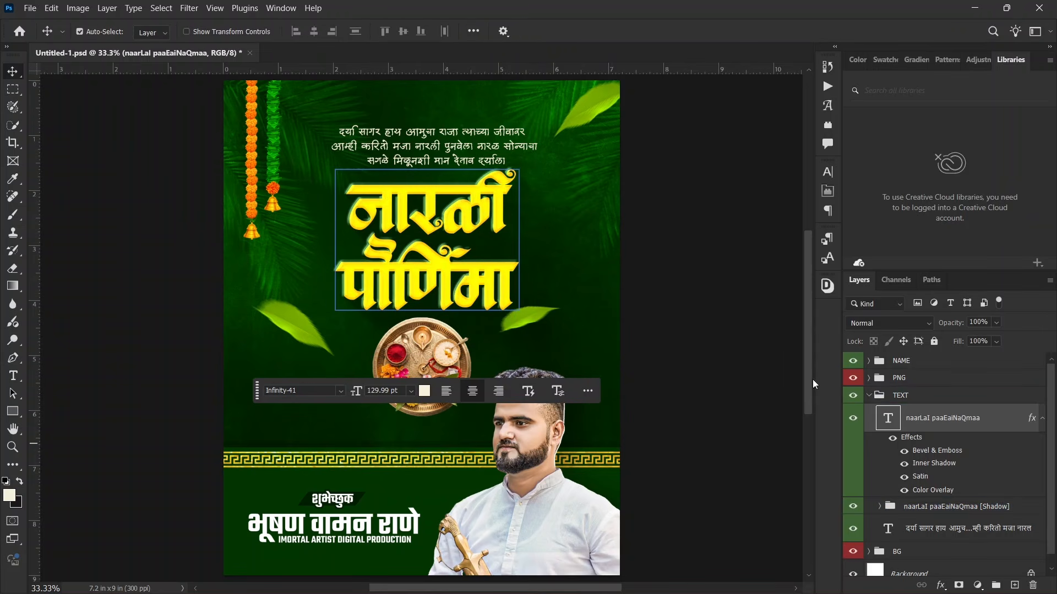
left_click(879, 396)
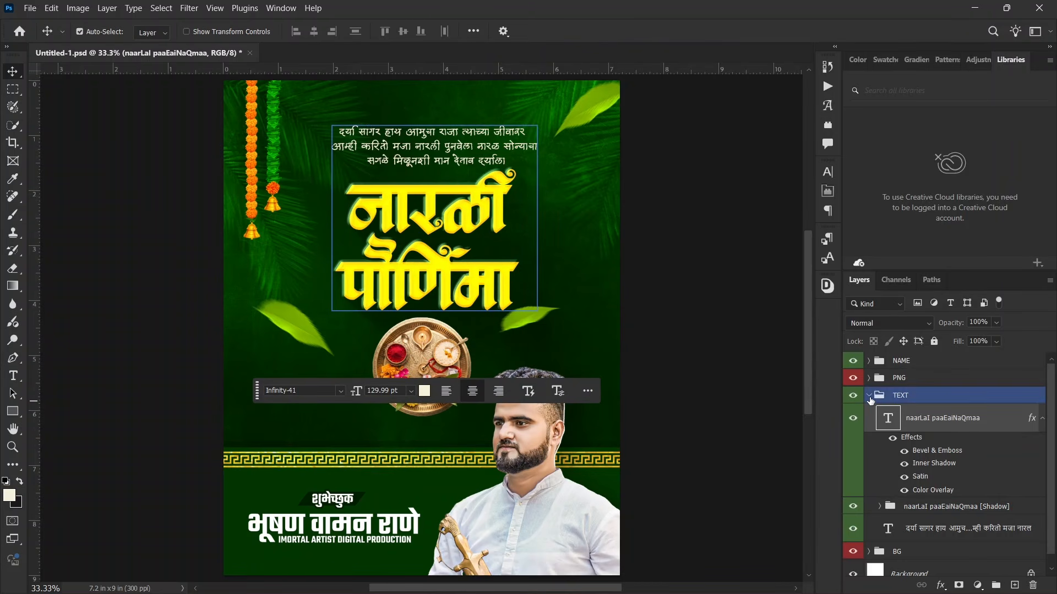
left_click(869, 395)
- Expand the PNG group and examine the blurred leaf layers and the hanging flower toran on the poster
left_click(868, 384)
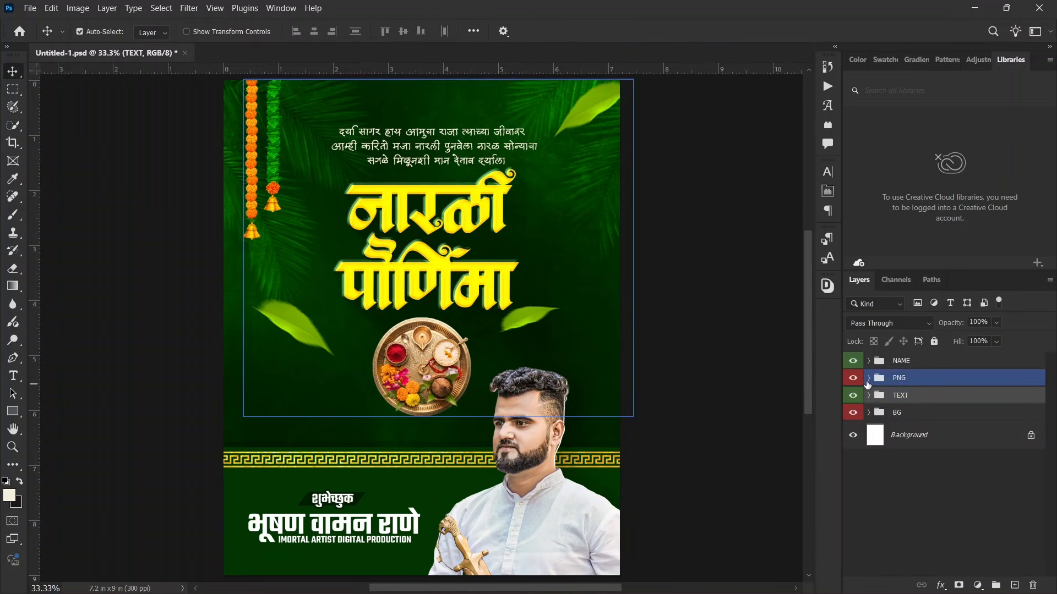
left_click(868, 380)
left_click(952, 432)
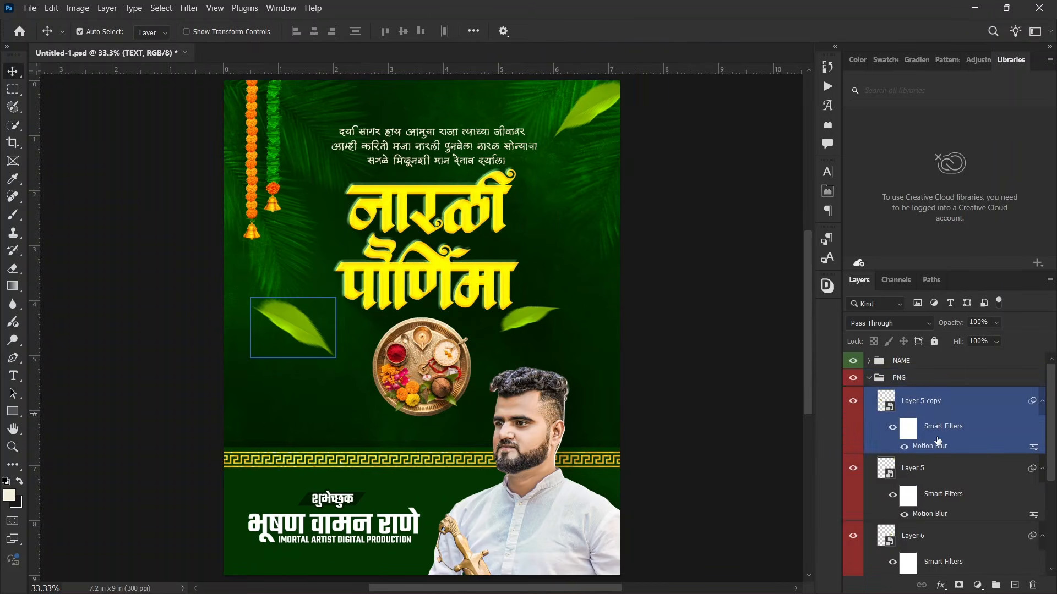
left_click(759, 264)
left_click(586, 107)
left_click(386, 214)
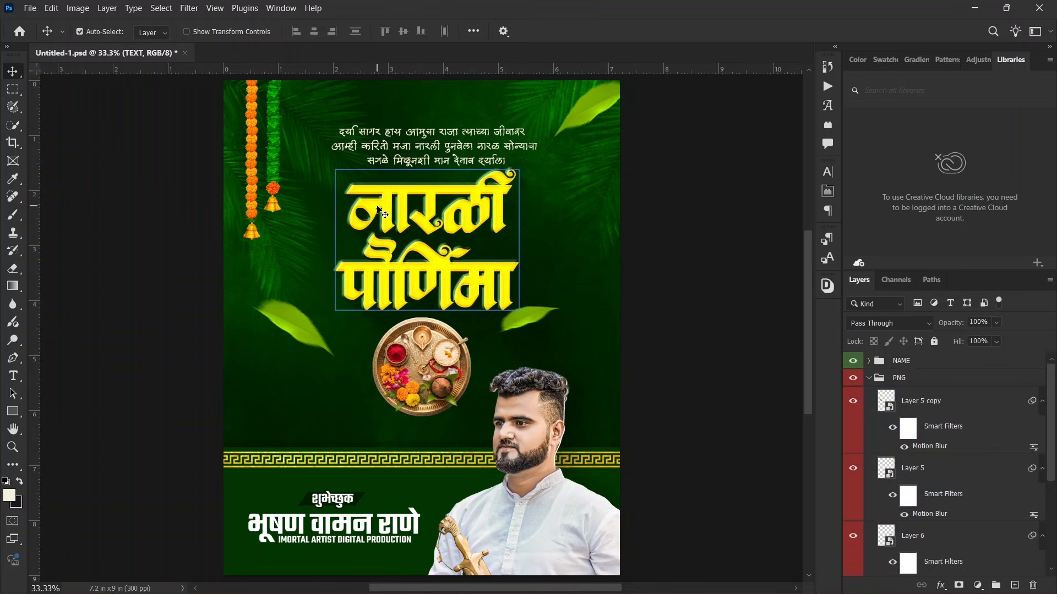
left_click(536, 325)
left_click(307, 131)
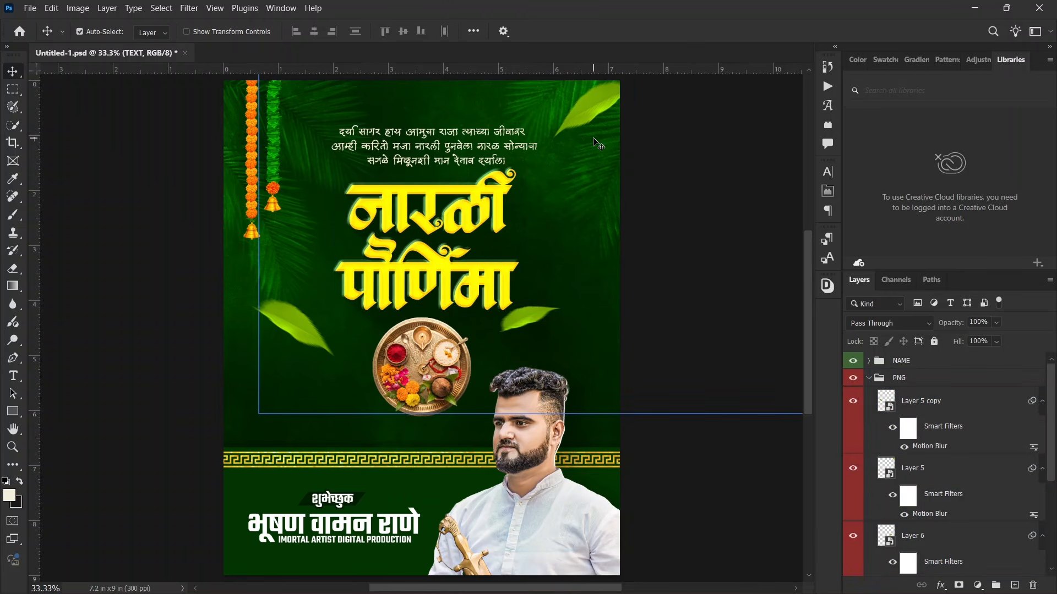
left_click(253, 154)
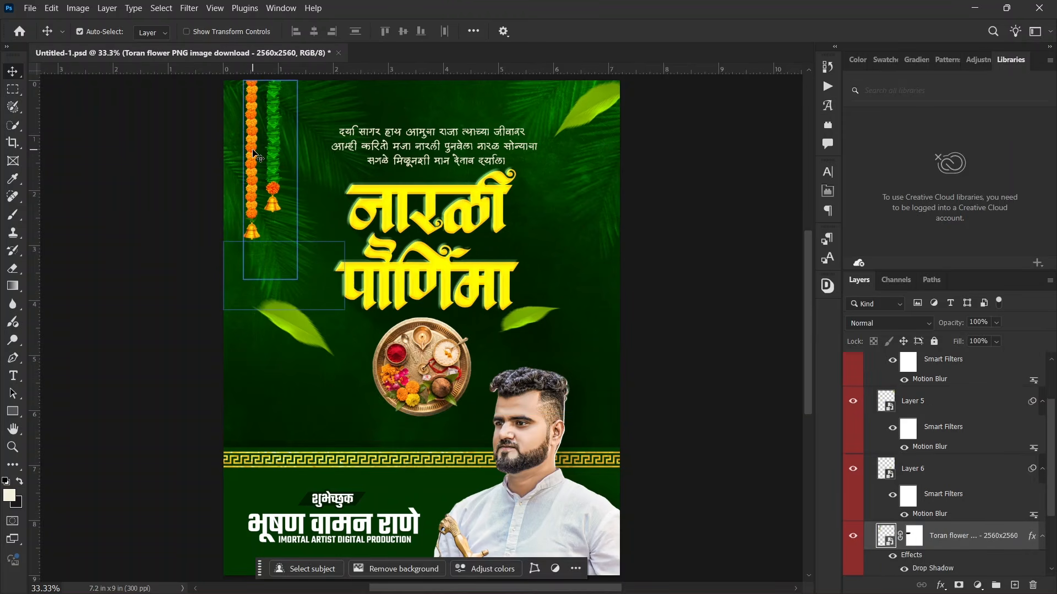
left_click(593, 165)
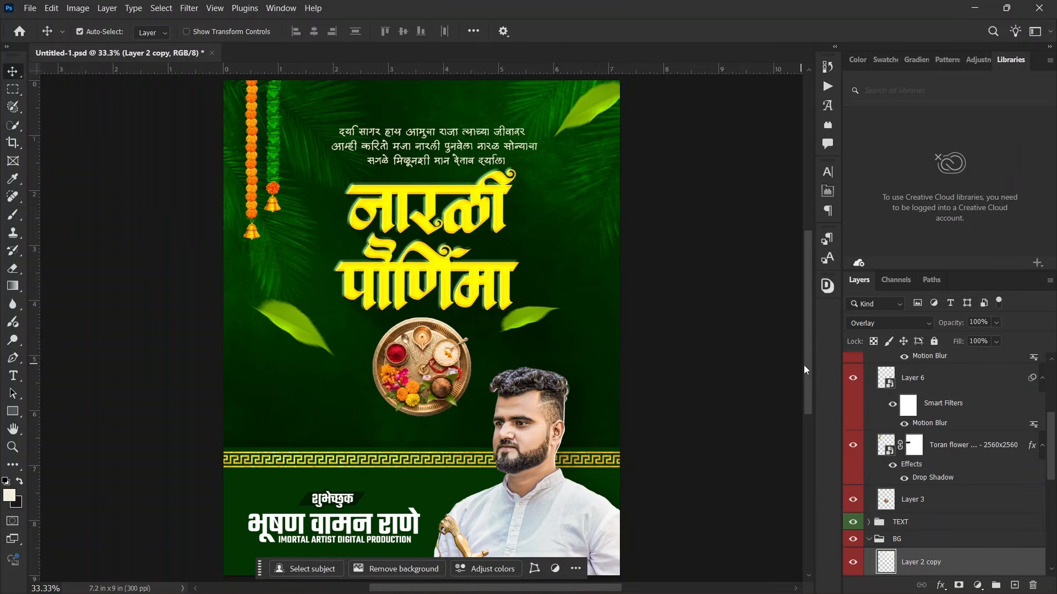
- Inspect the man's photo layer in the lower part of the poster and clear the layer selection
left_click_drag(808, 368, 807, 395)
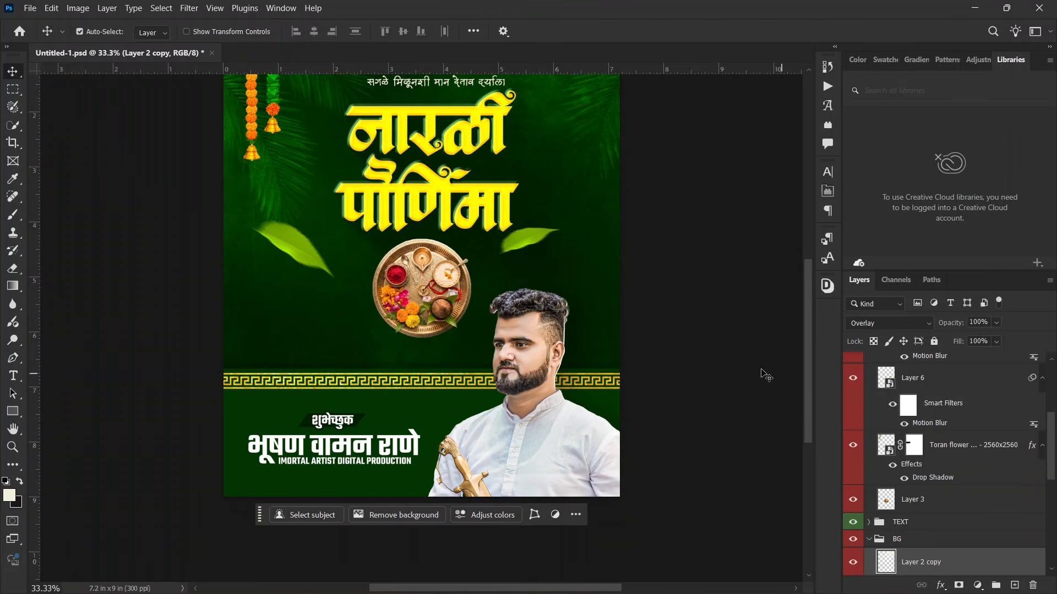
left_click(525, 333)
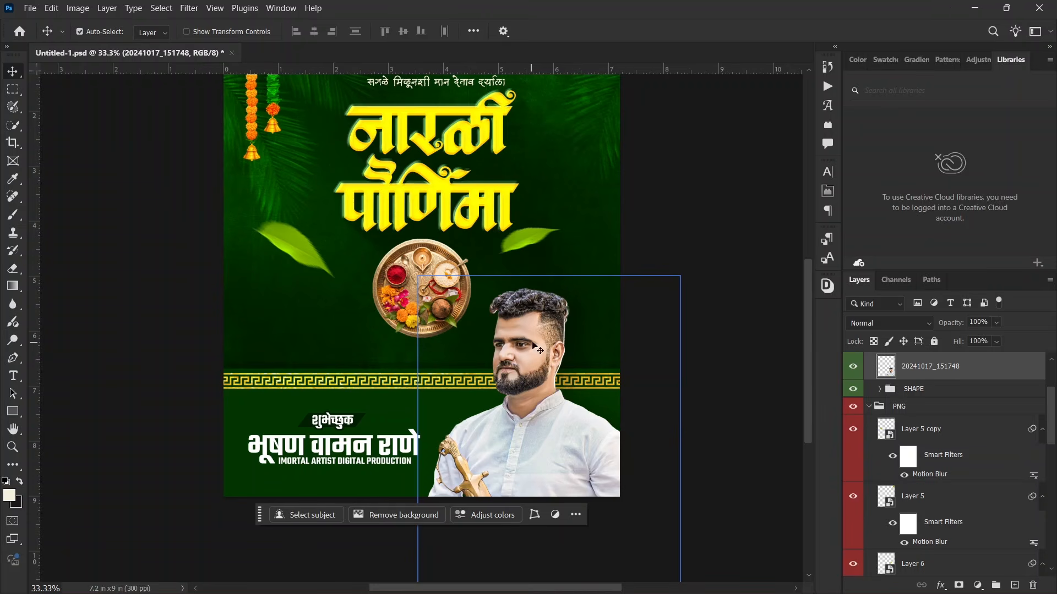
left_click(692, 232)
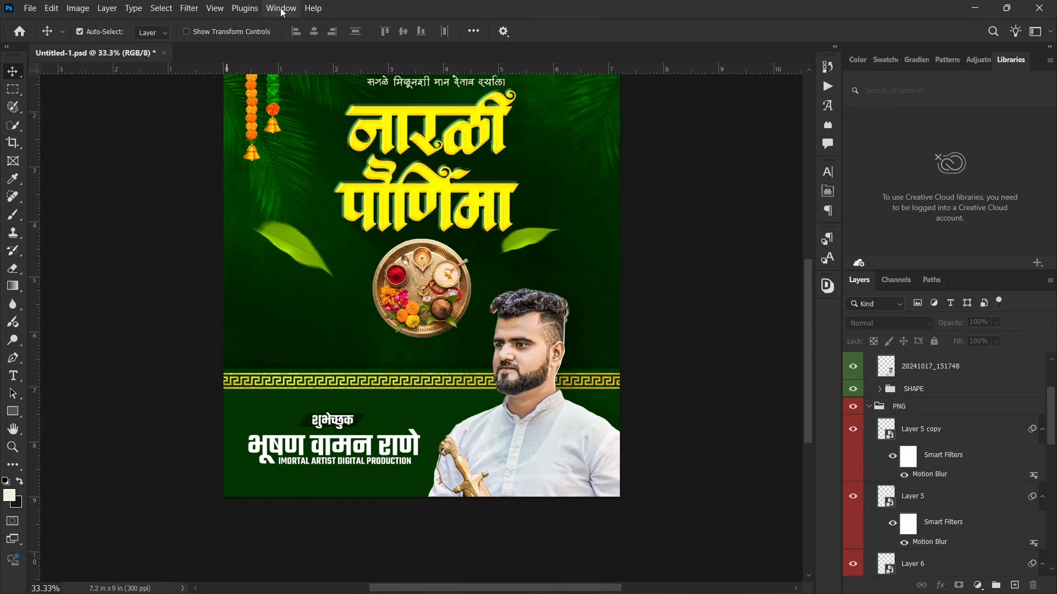
- Open the Actions panel, check its Load Actions option and the available default actions, and collapse the panel
left_click(281, 8)
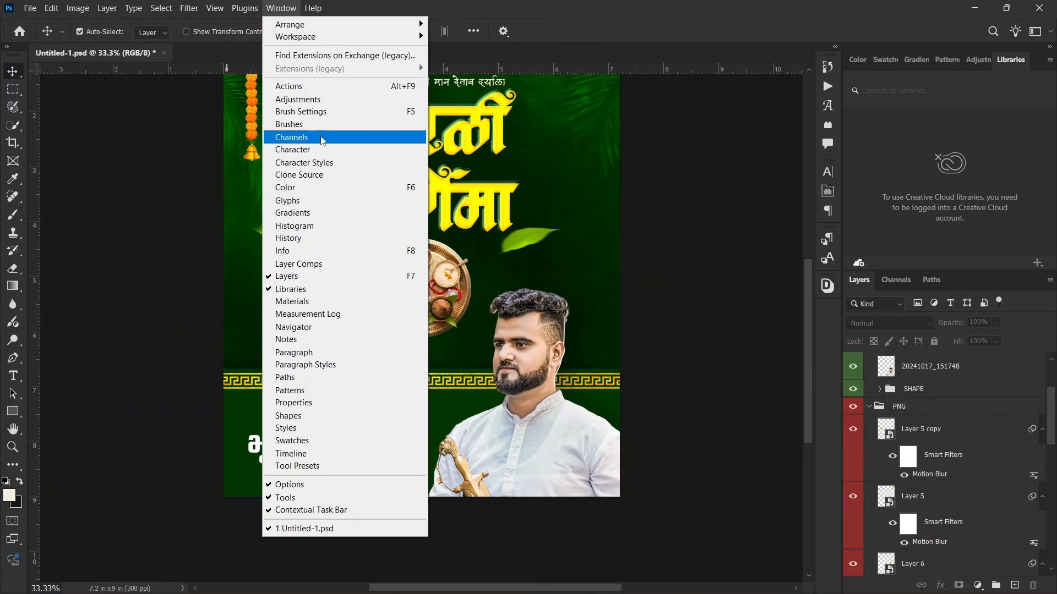
left_click(342, 87)
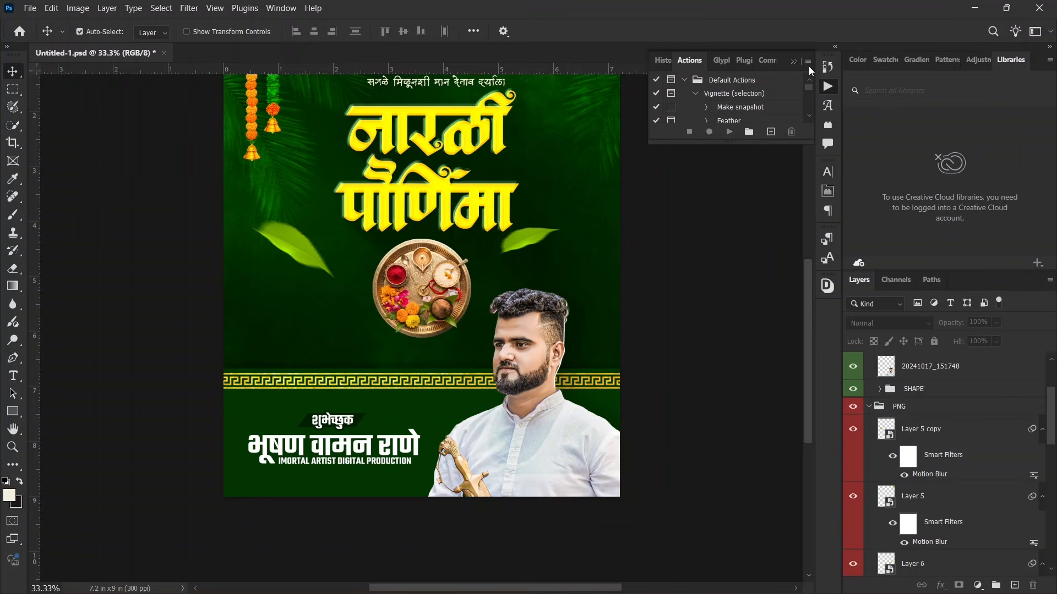
left_click(807, 62)
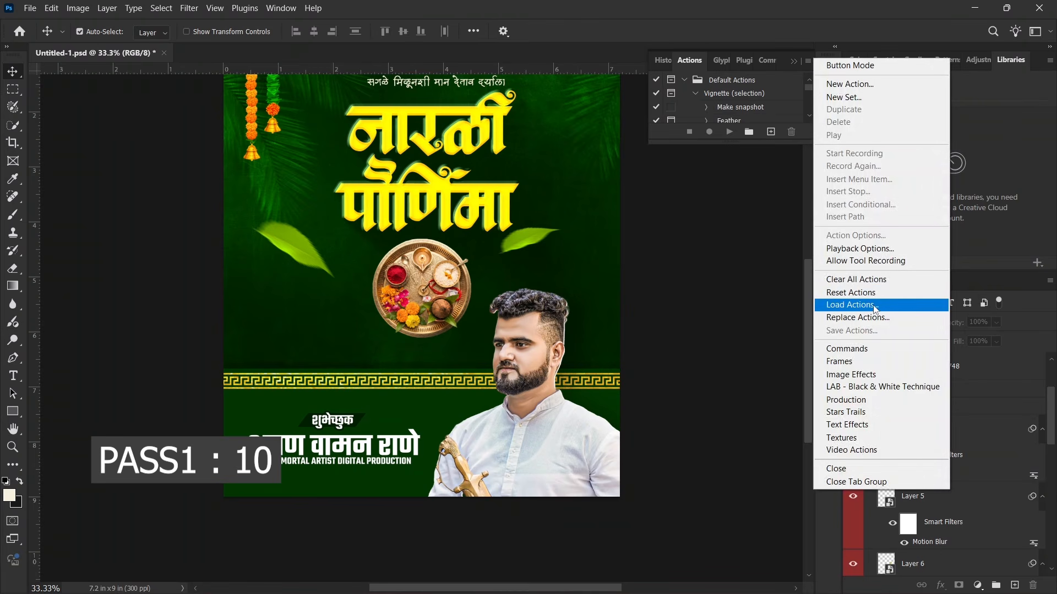
left_click(686, 261)
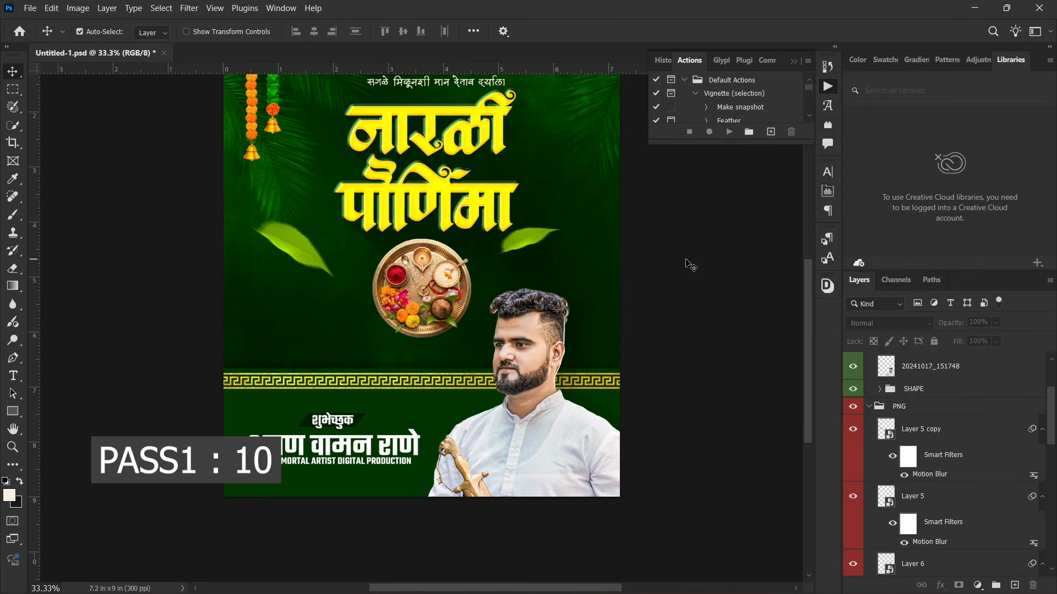
scroll(732, 99, "down", 2)
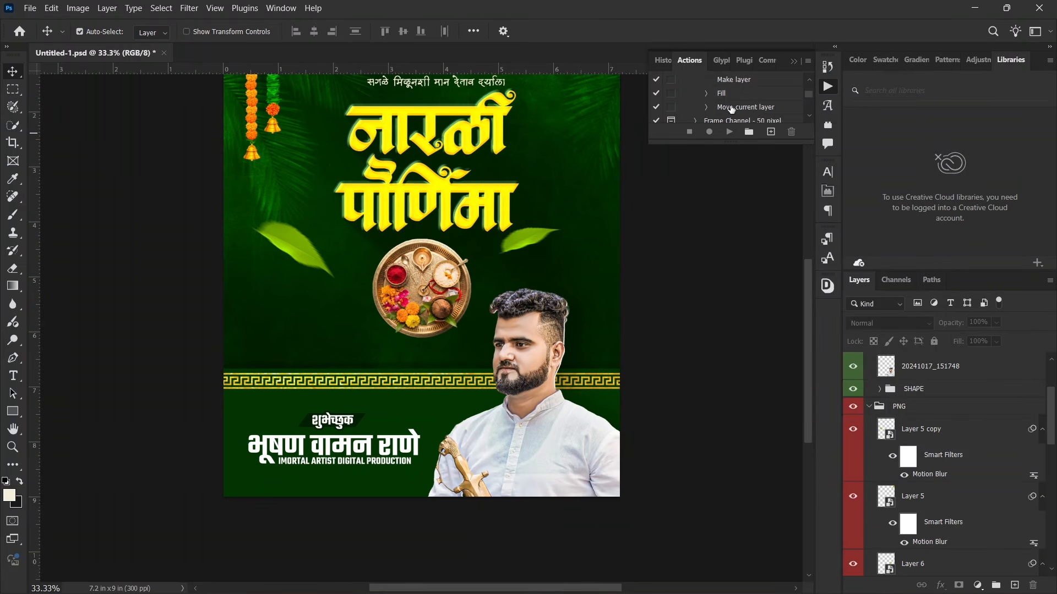
scroll(730, 108, "down", 5)
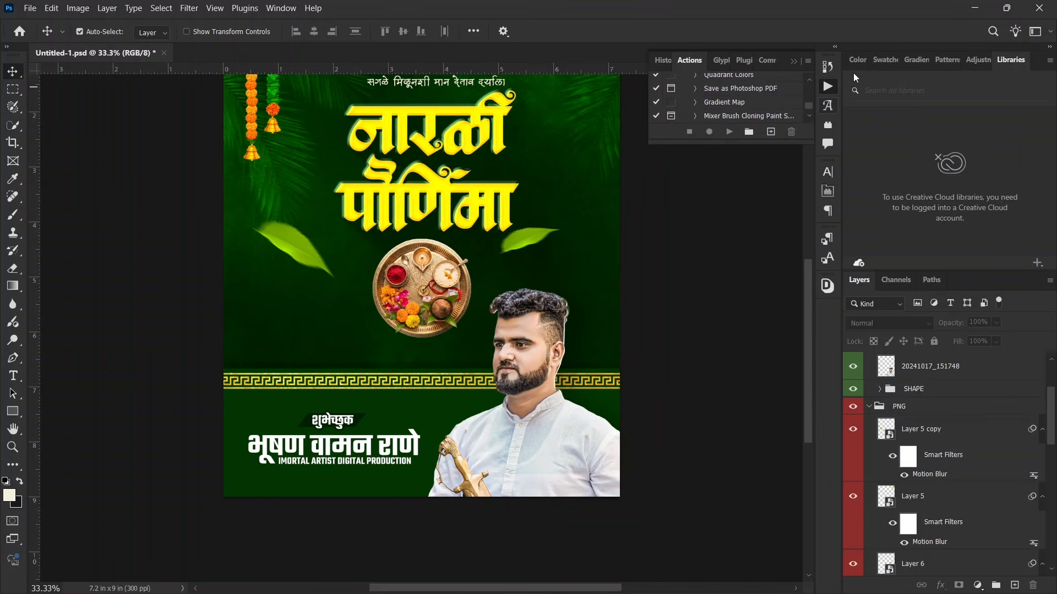
left_click(828, 86)
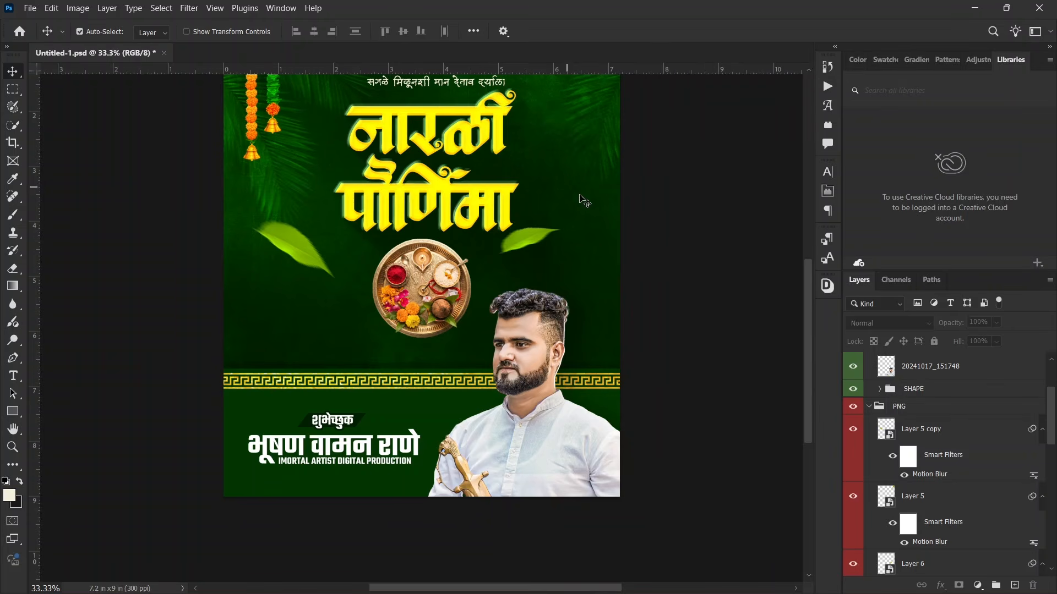
- Inspect the man's photo, the greeter's name text and the large yellow title as separate layers
left_click(542, 329)
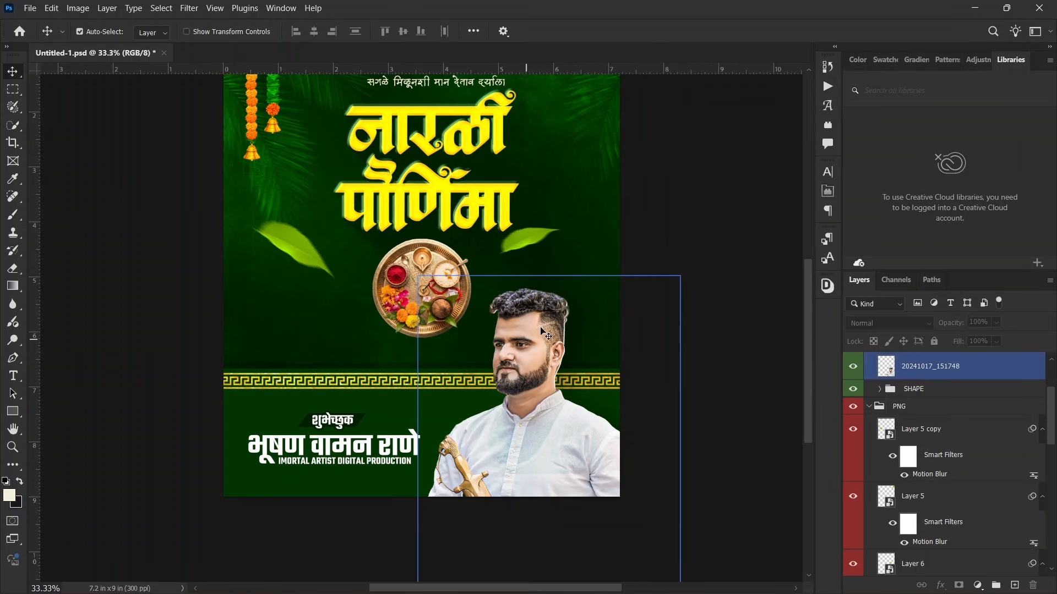
left_click(298, 442)
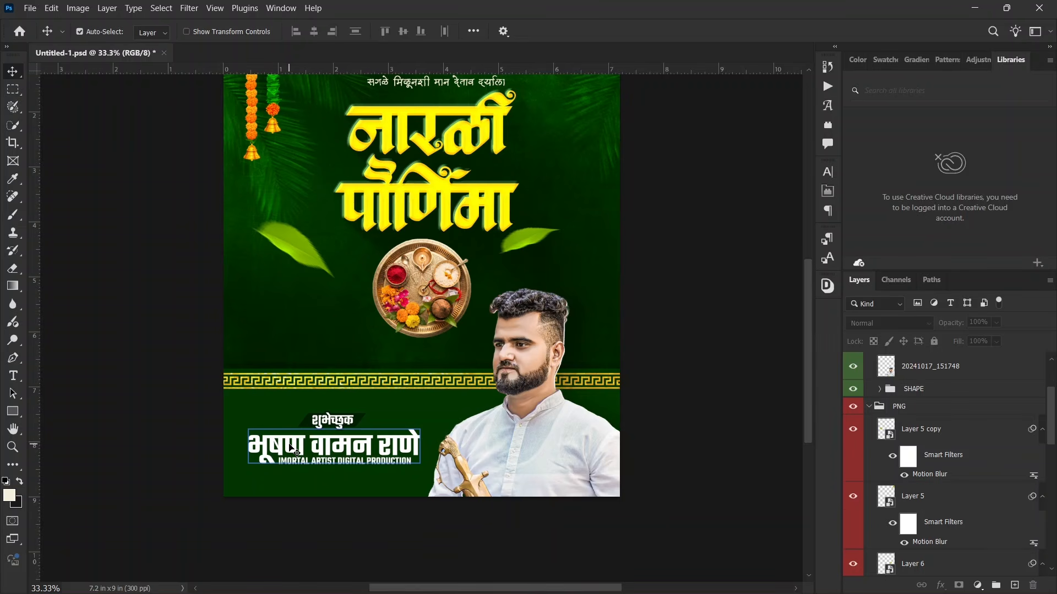
left_click(290, 447)
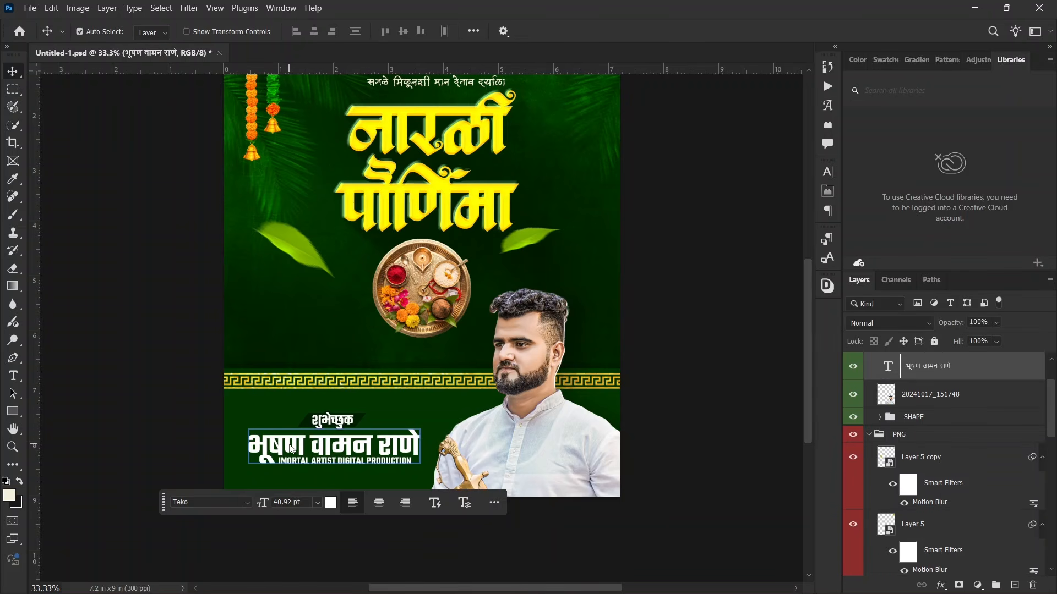
left_click(407, 220)
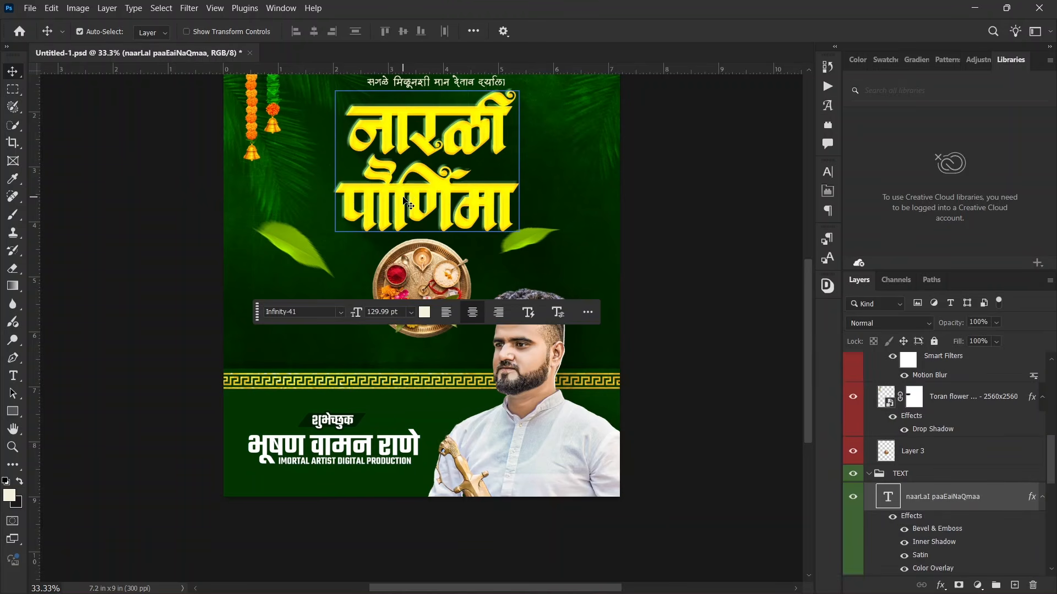
- Open the large yellow title's text to check its font and size, and cancel the text edit
double_click(406, 202)
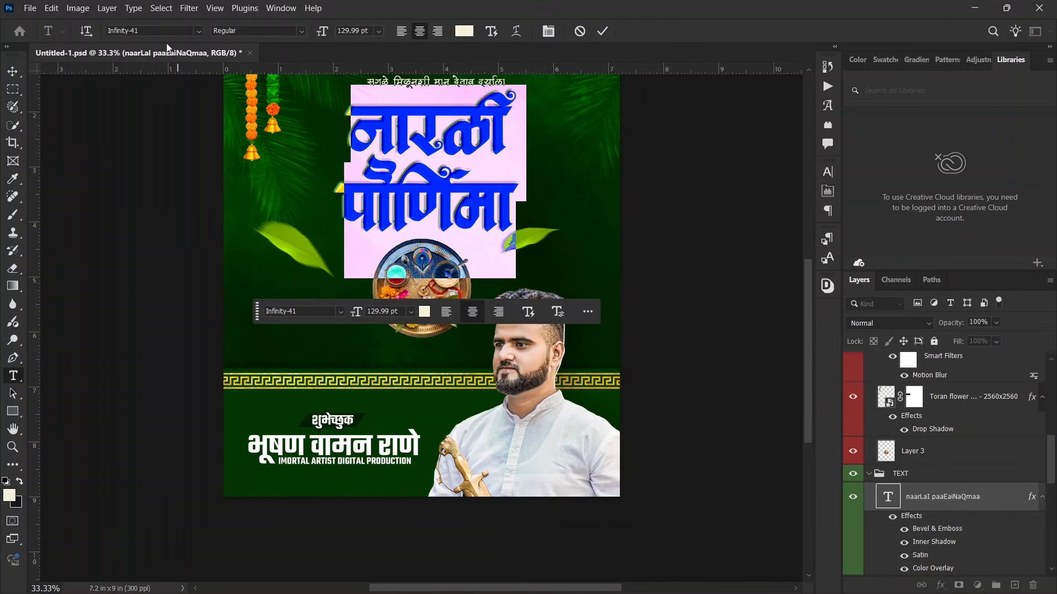
left_click(580, 35)
key("v")
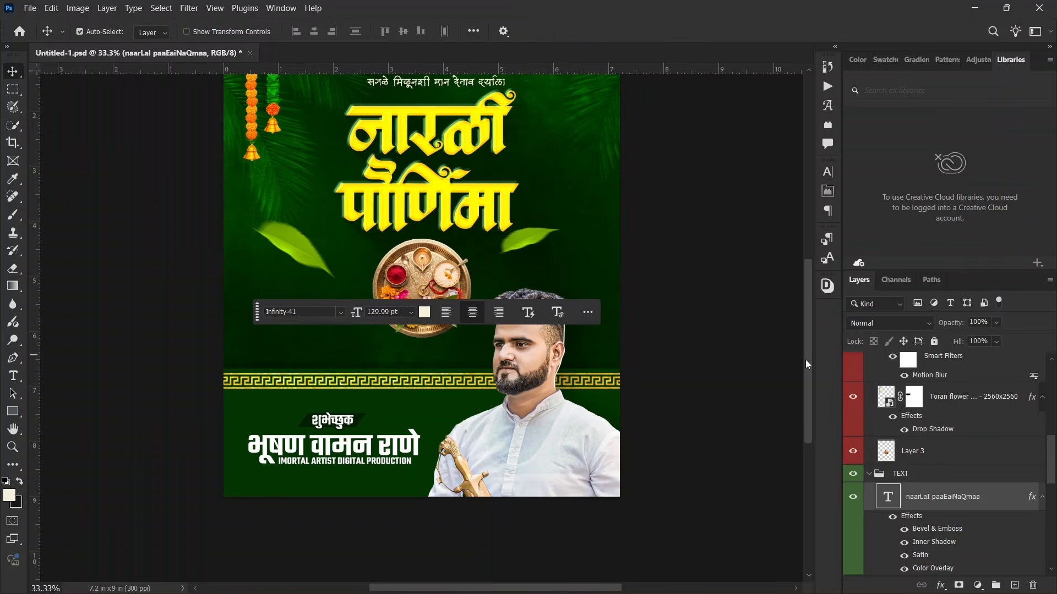
- Open the three-line Marathi verse above the title to check its font and size, and cancel the text edit
left_click_drag(805, 359, 805, 298)
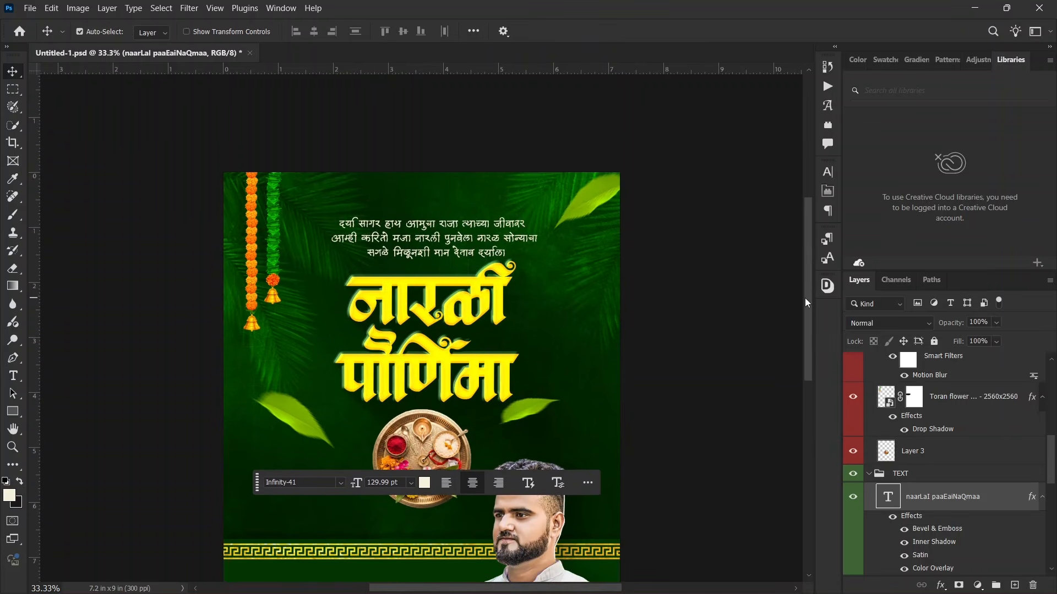
left_click(423, 243)
double_click(419, 239)
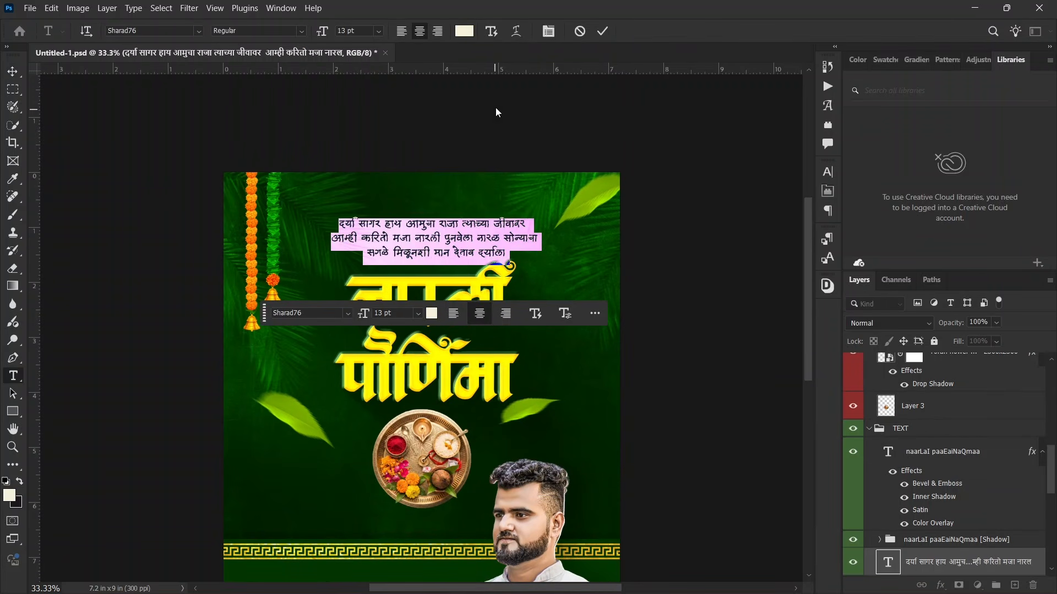
left_click(581, 32)
key("v")
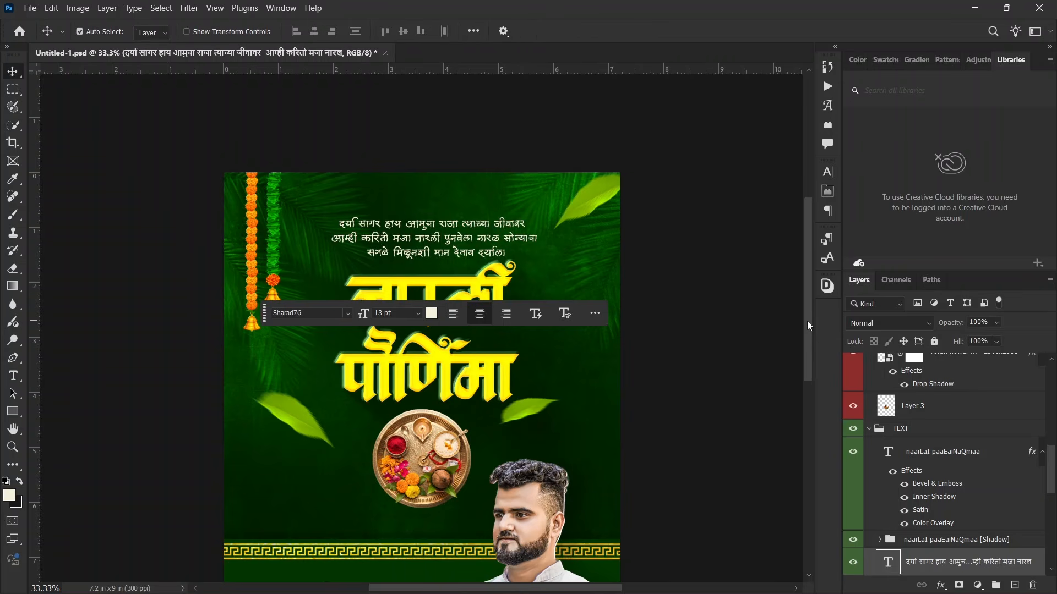
- Clear the layer selection on the finished poster and save the document
left_click_drag(807, 321, 804, 367)
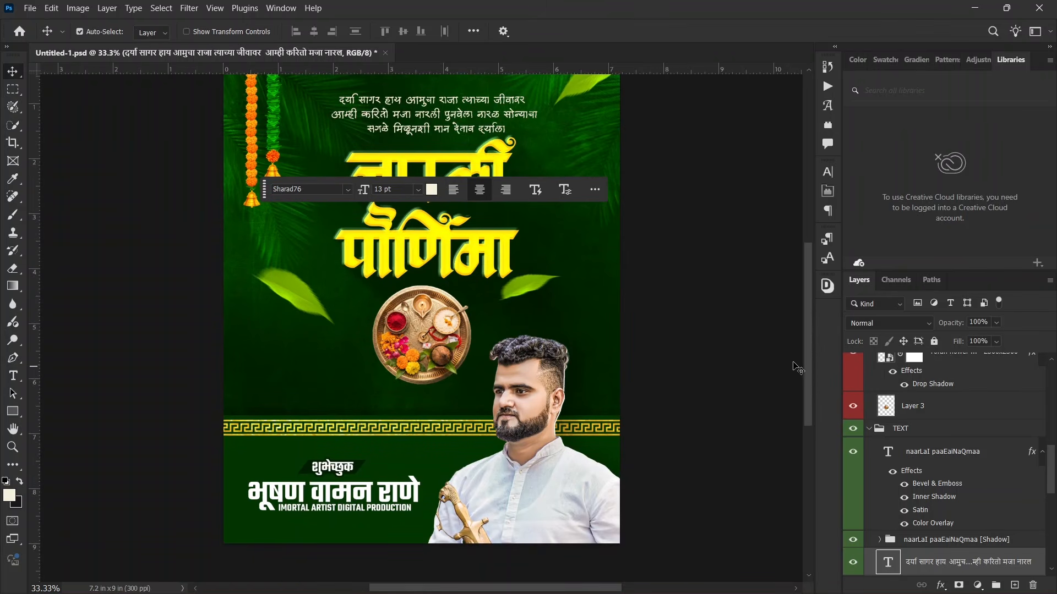
left_click(722, 338)
scroll(722, 338, "down", 2)
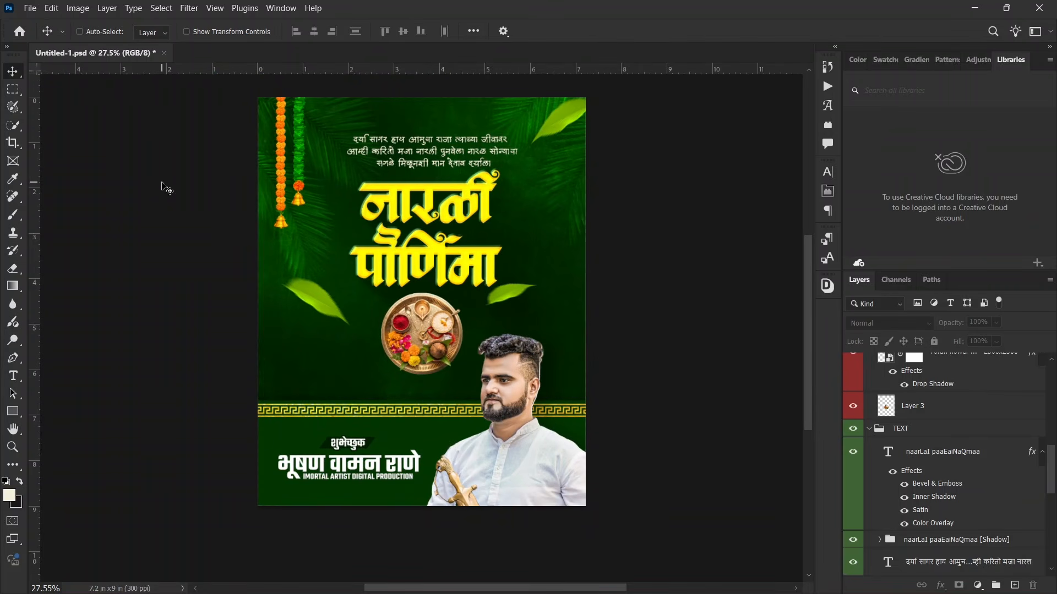
key("ctrl+s")
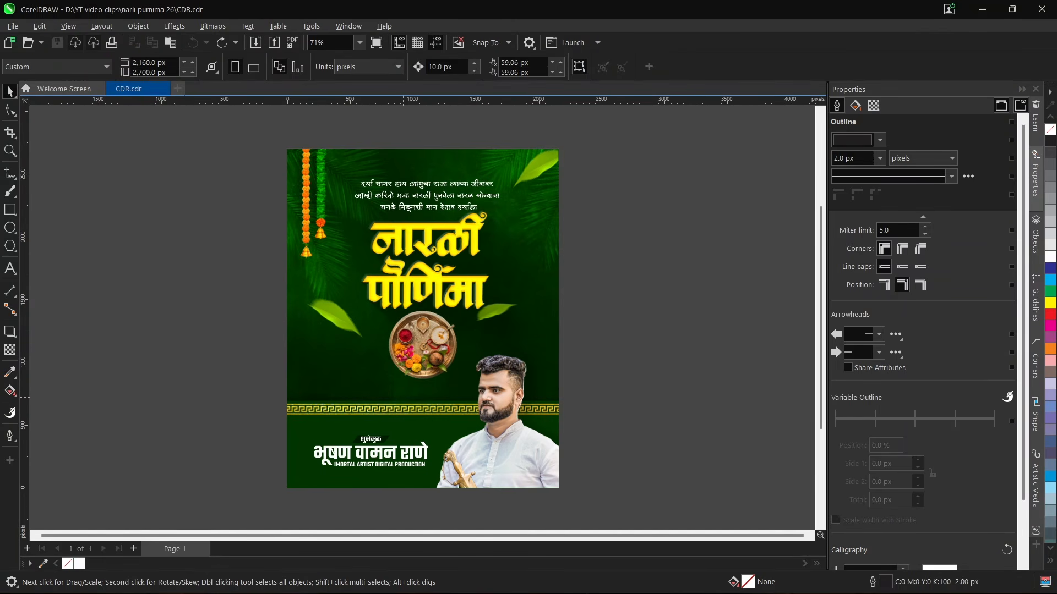
- Switch to CorelDRAW, inspect the yellow title group in isolation, and examine the poster's title and puja plate up close
left_click(361, 211)
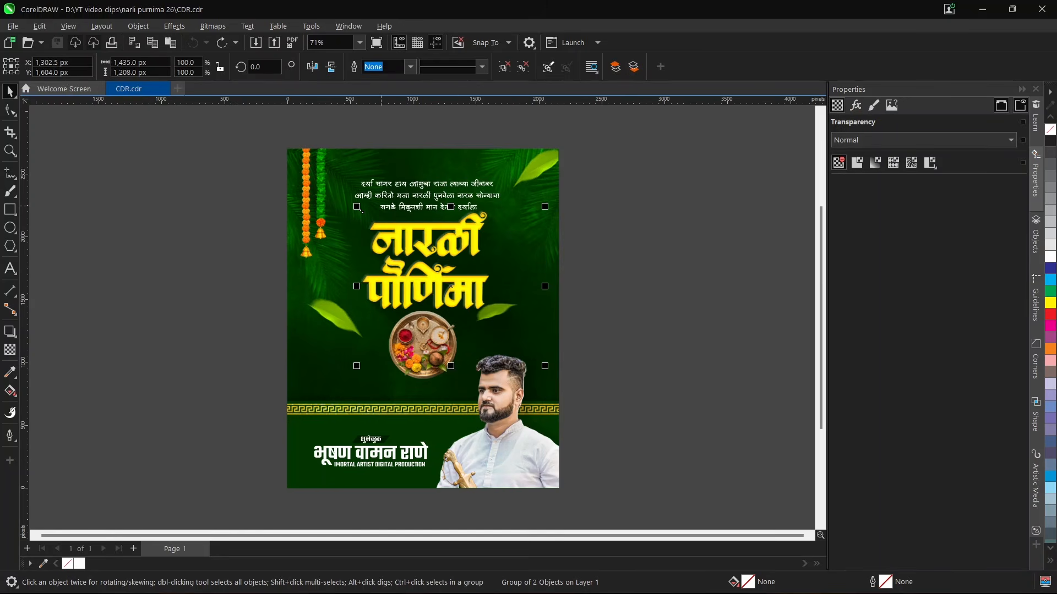
double_click(362, 211)
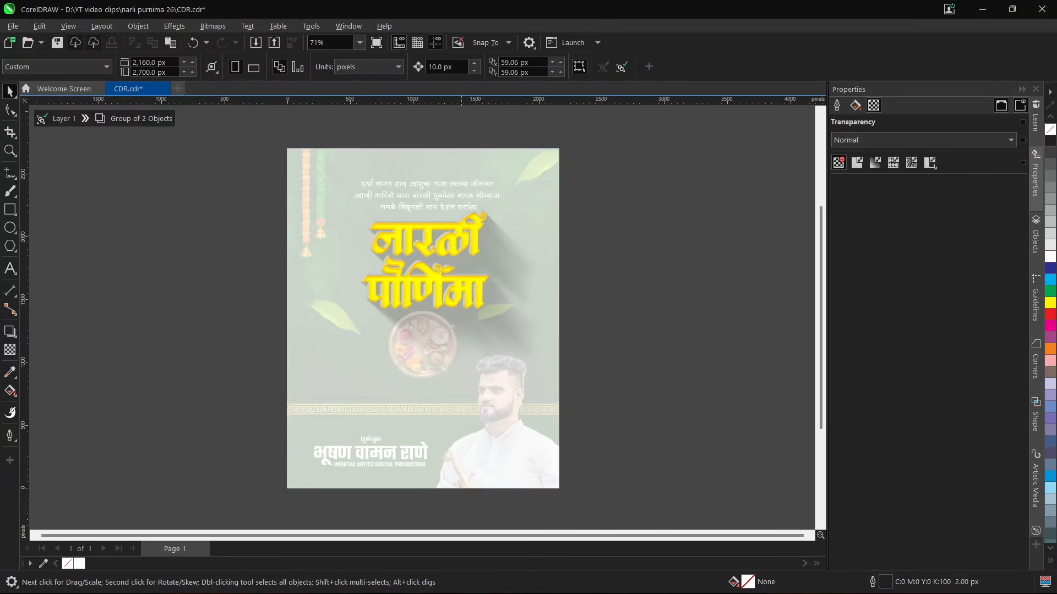
key("Escape")
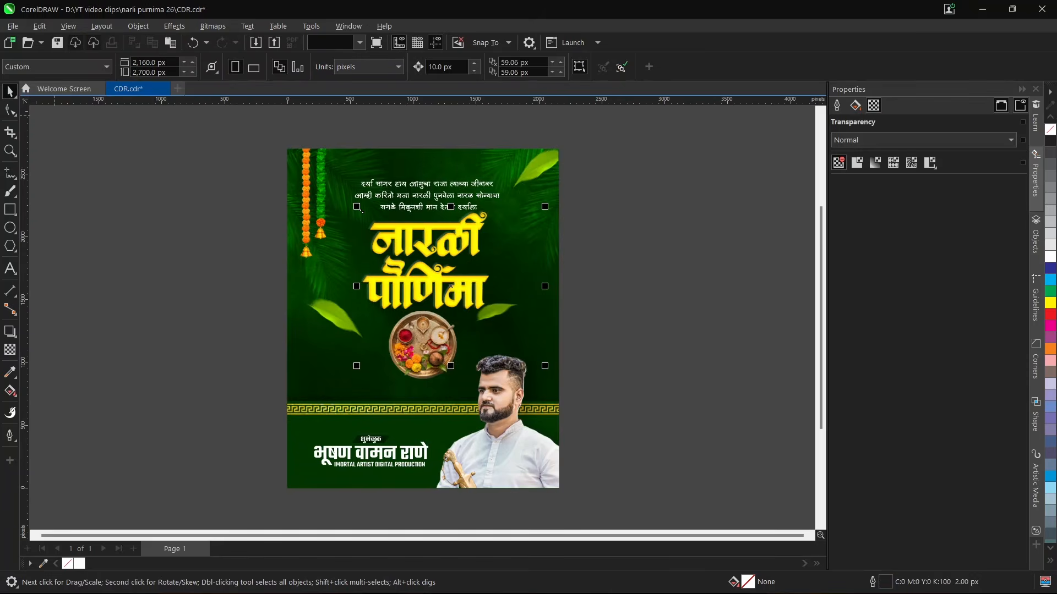
key("Escape")
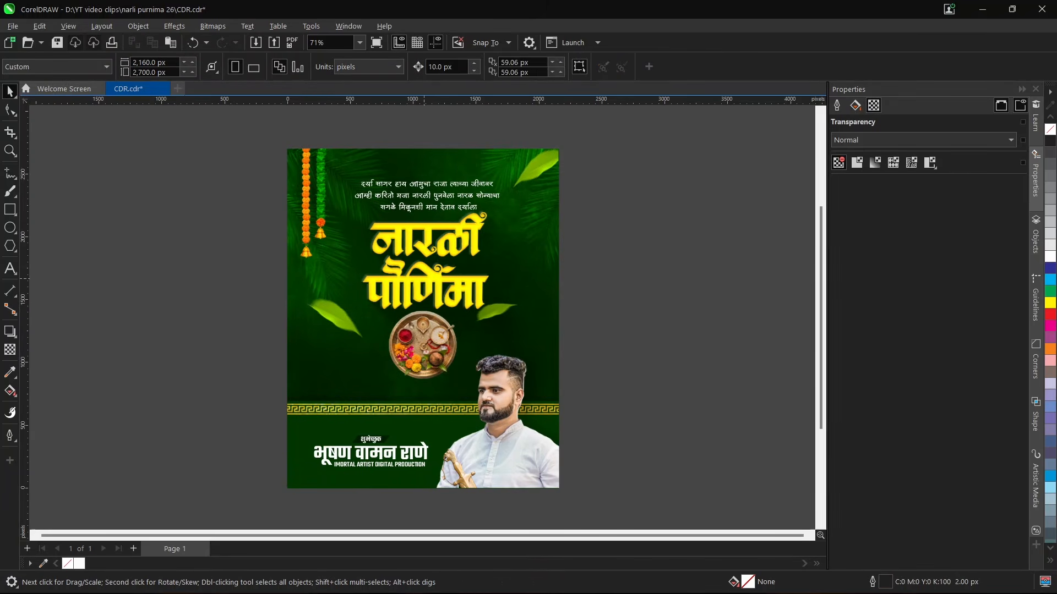
scroll(412, 292, "up", 3)
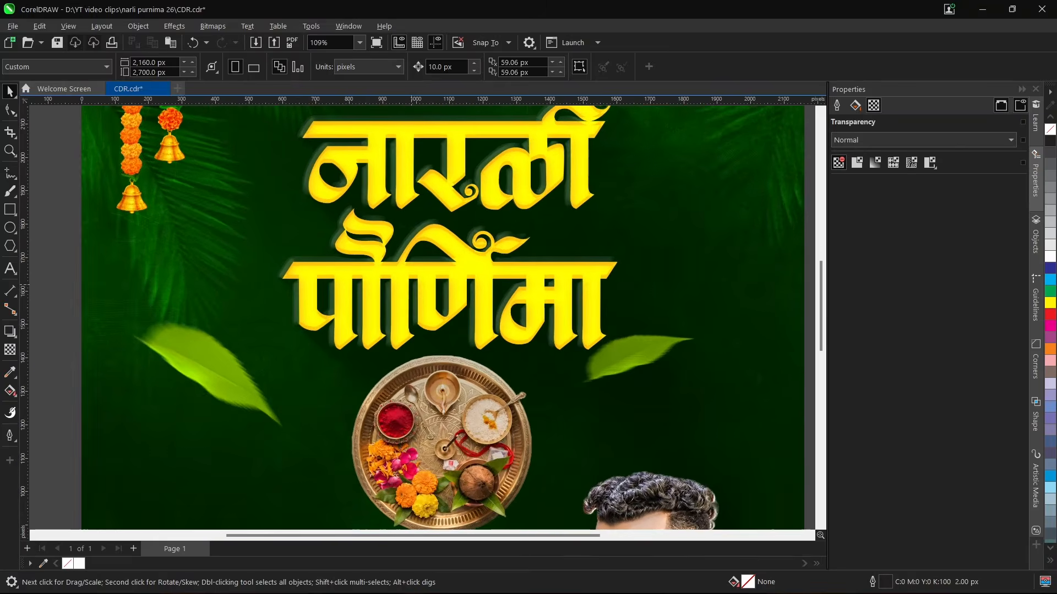
scroll(424, 317, "down", 4)
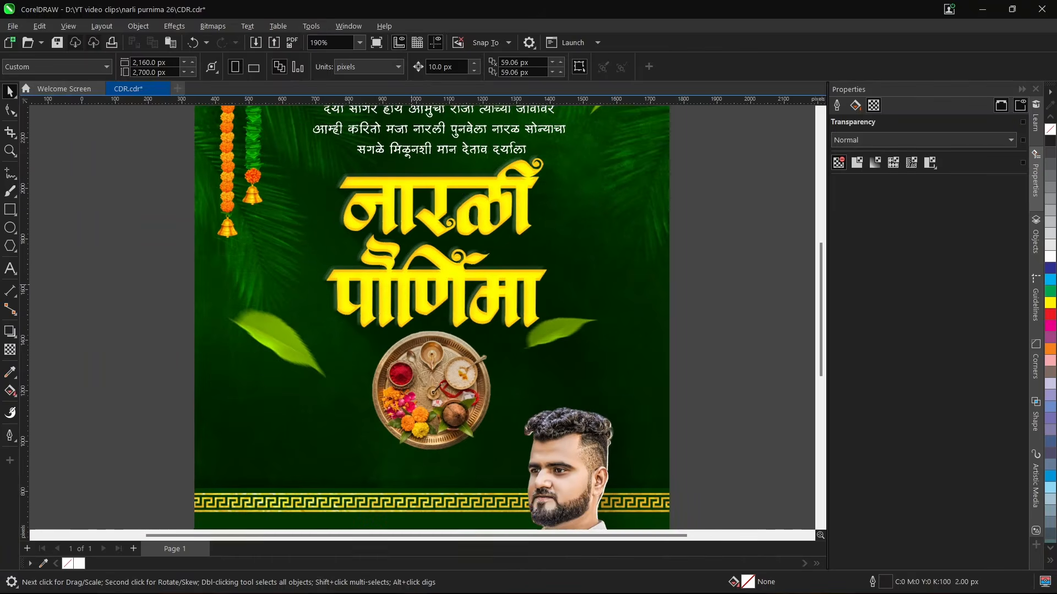
scroll(424, 317, "down", 2)
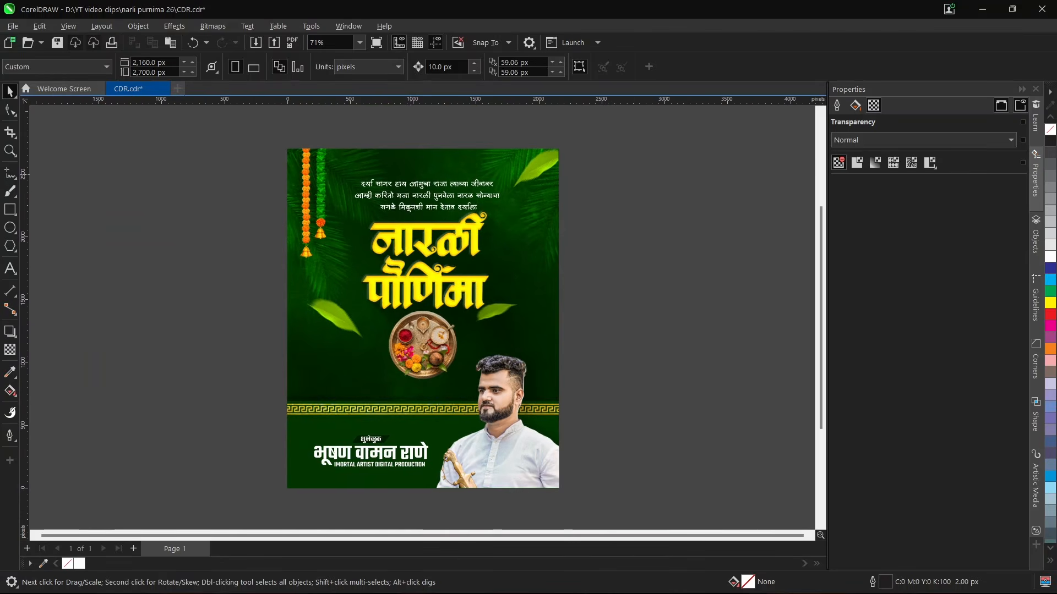
- Move the bitmap holding the toran, leaves and puja plate off the page into the empty area beside the poster
left_click(423, 264)
left_click_drag(423, 264, 793, 301)
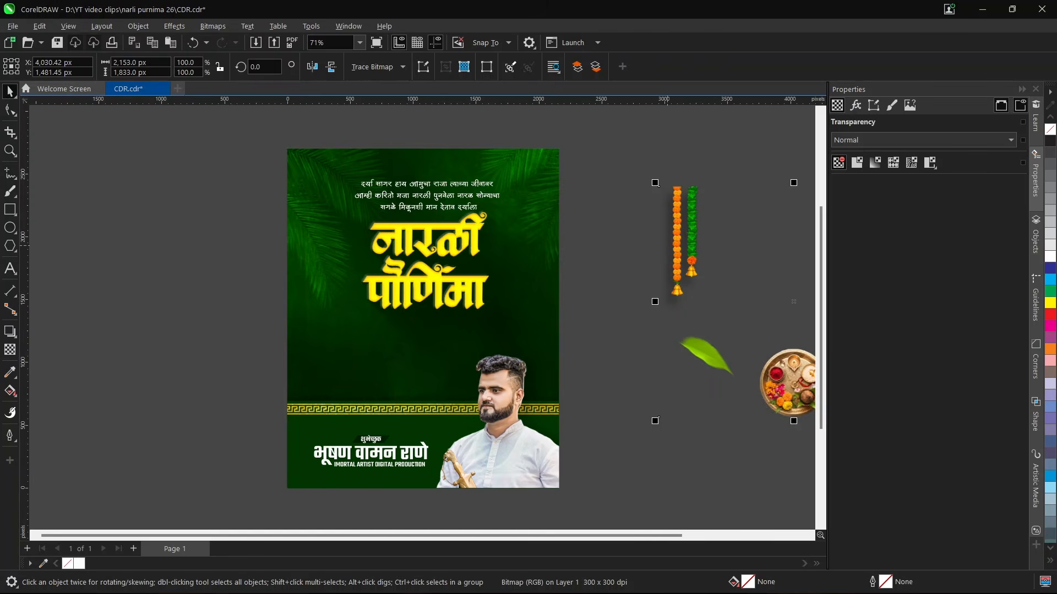
scroll(460, 319, "down", 4)
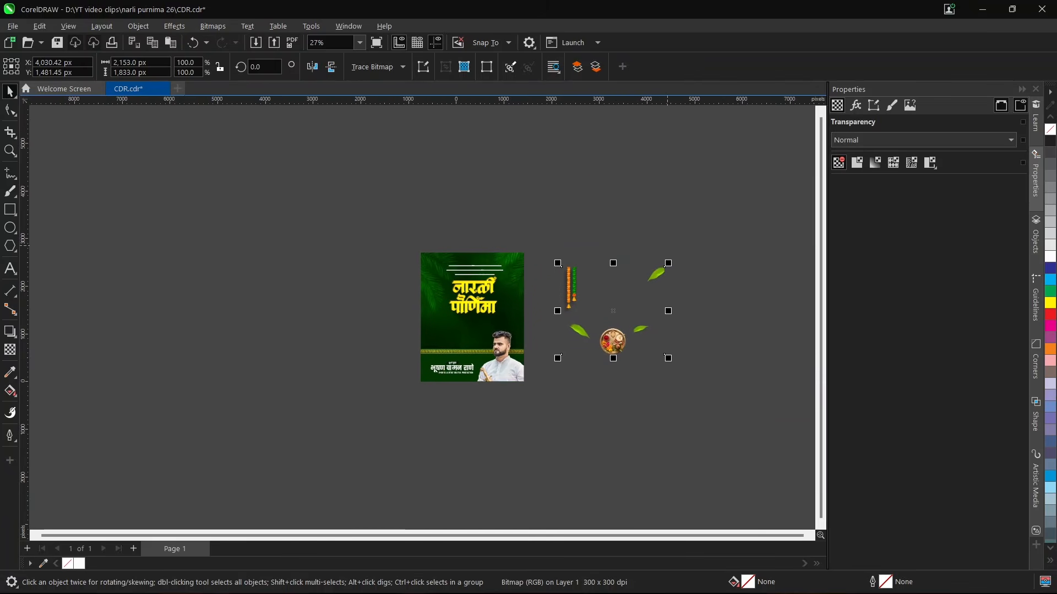
scroll(657, 319, "up", 3)
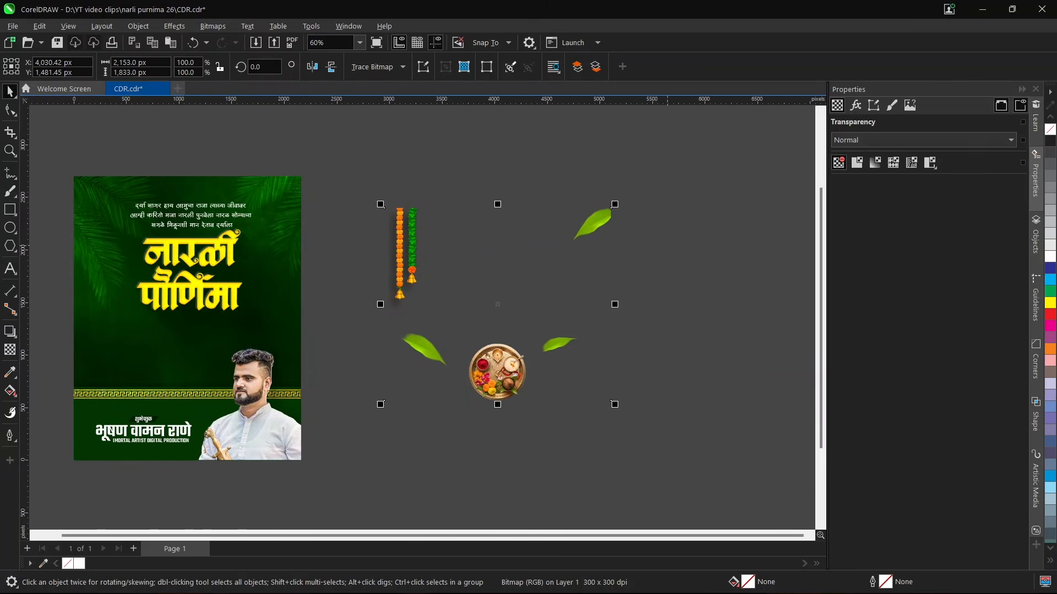
- Examine the displaced bitmap's corner nodes with the Shape tool and undo its move off the poster
left_click(11, 111)
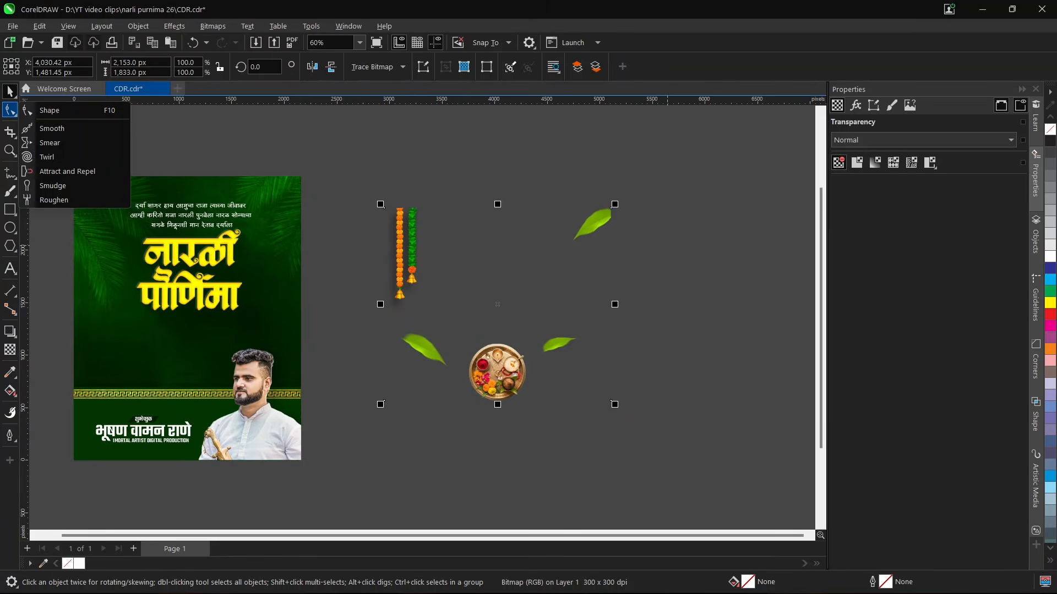
left_click(50, 110)
left_click_drag(575, 169, 706, 476)
left_click_drag(611, 401, 493, 423)
left_click_drag(557, 406, 691, 410)
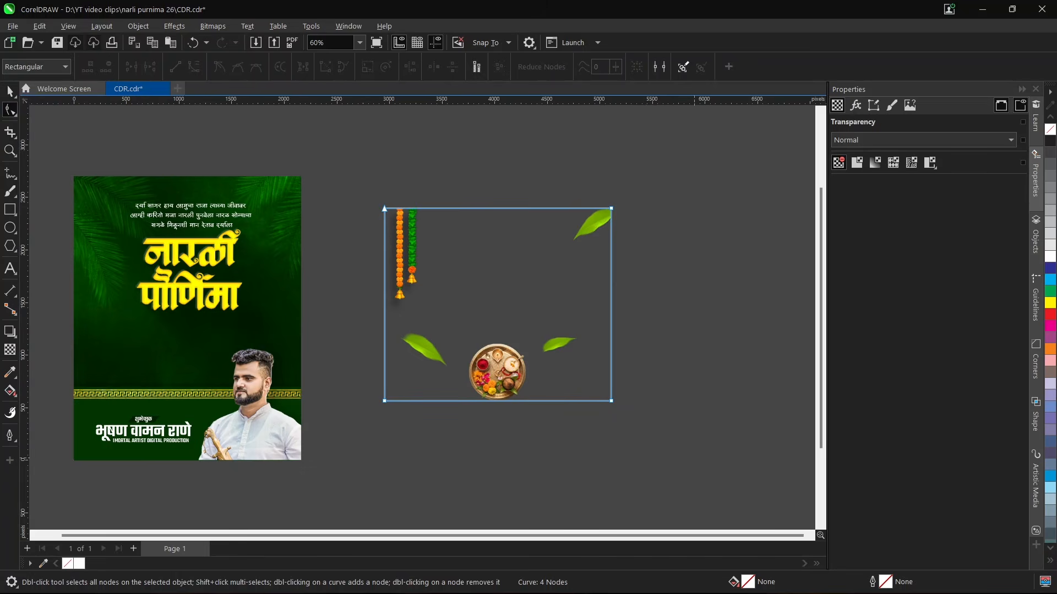
key("ctrl+z")
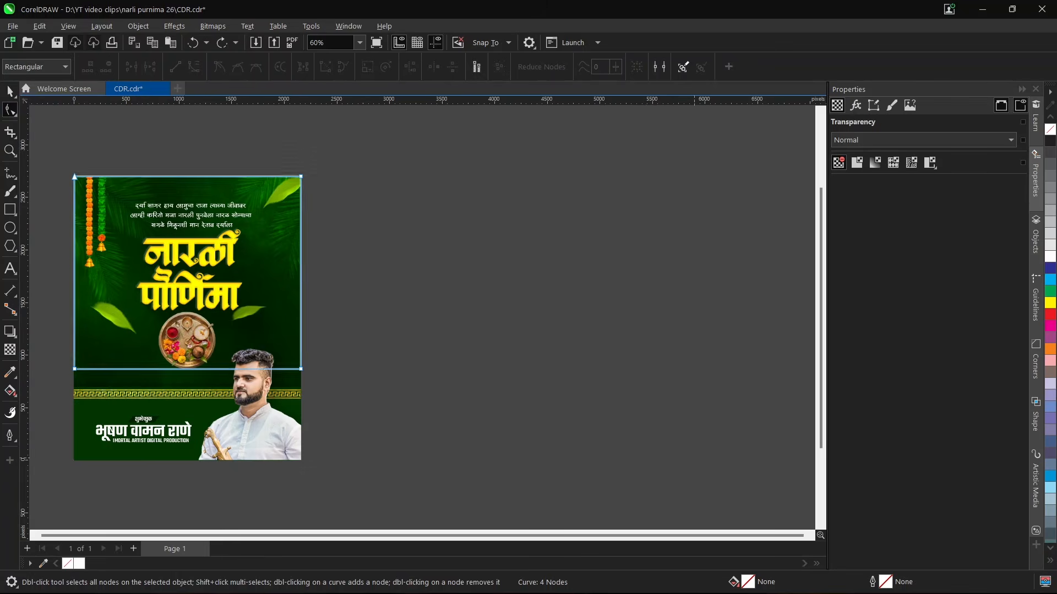
- Select the Marathi verse as editable text to check its font, and clear the selection
left_click(190, 216)
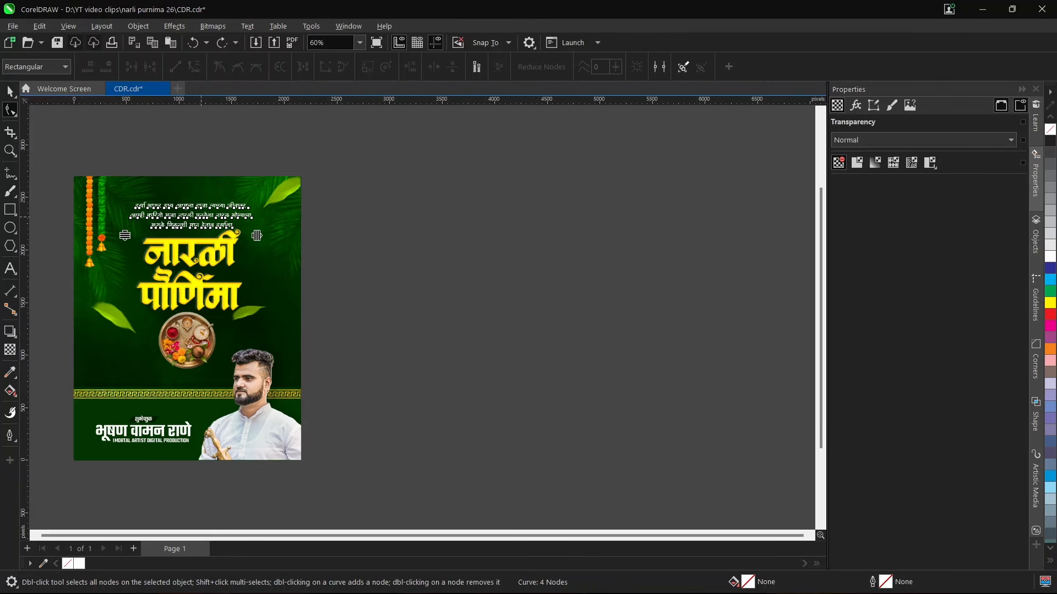
key("space")
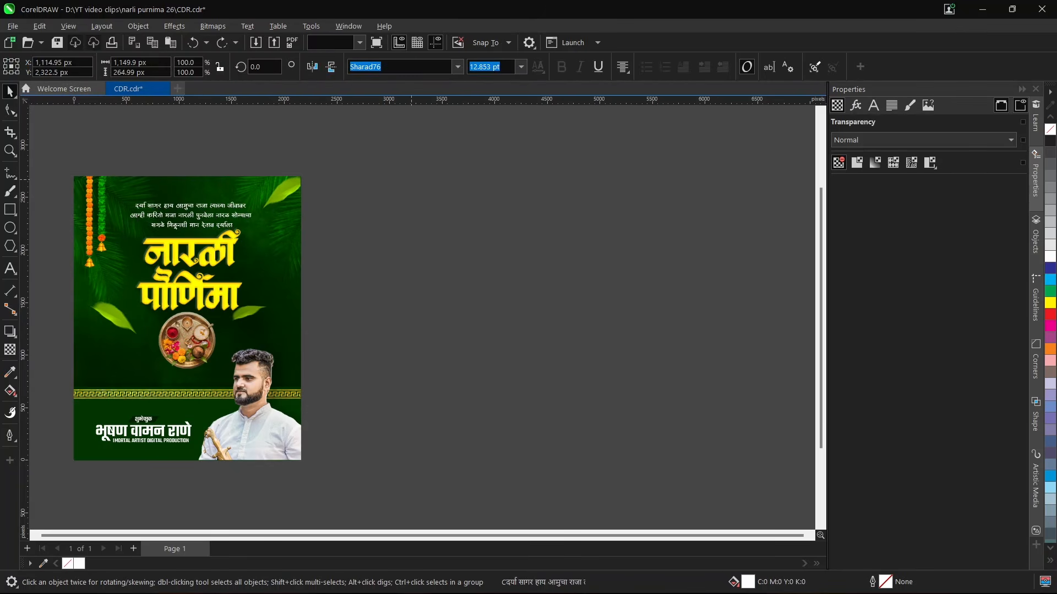
key("Escape")
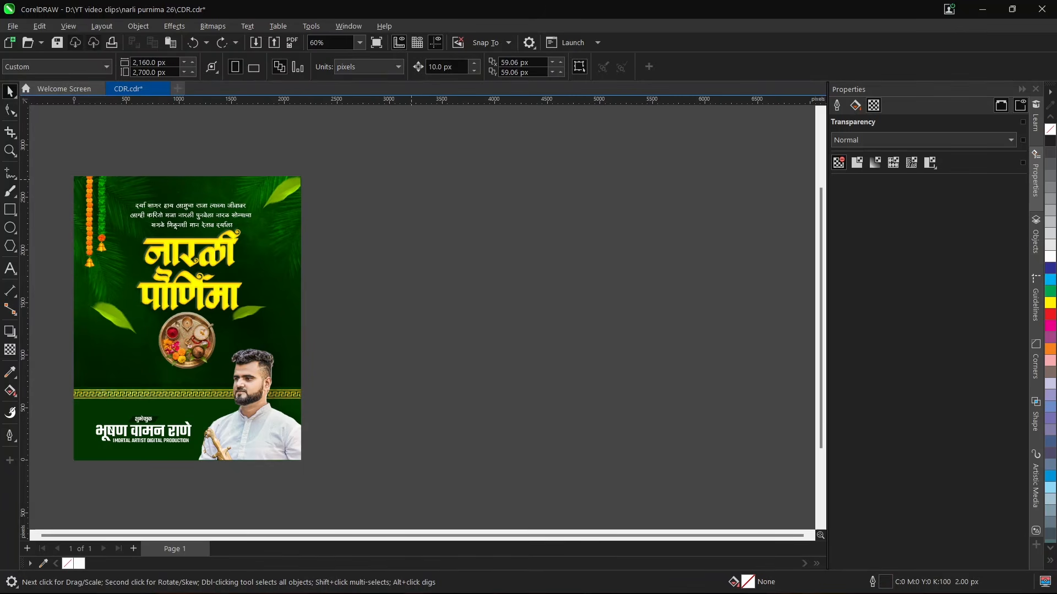
- Inspect the greeter's name text and the man's photo as separate objects in the lower part of the poster
scroll(435, 408, "up", 4)
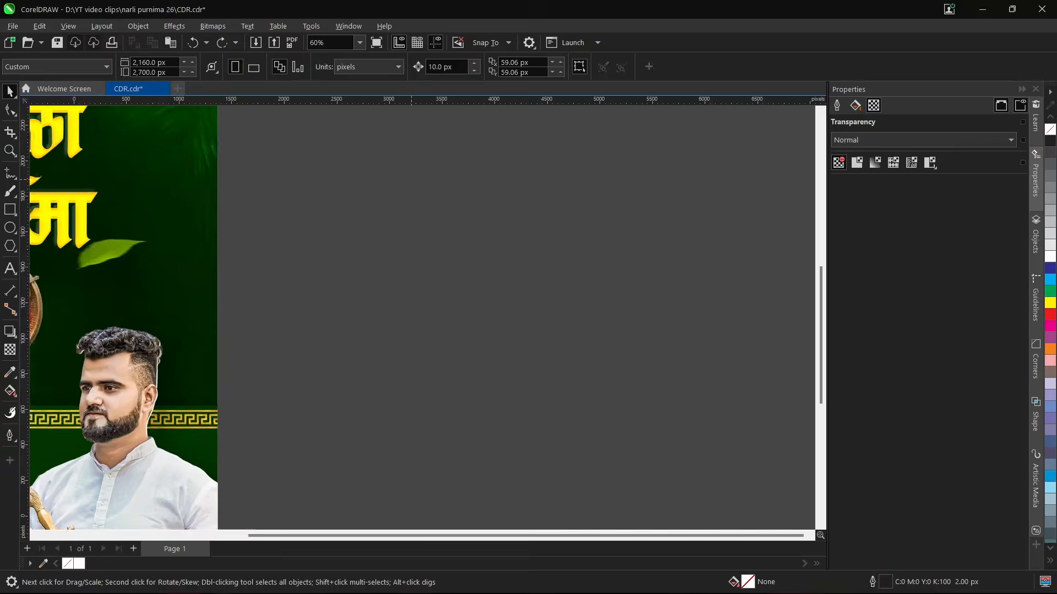
scroll(422, 318, "down", 3)
scroll(422, 317, "left", 5)
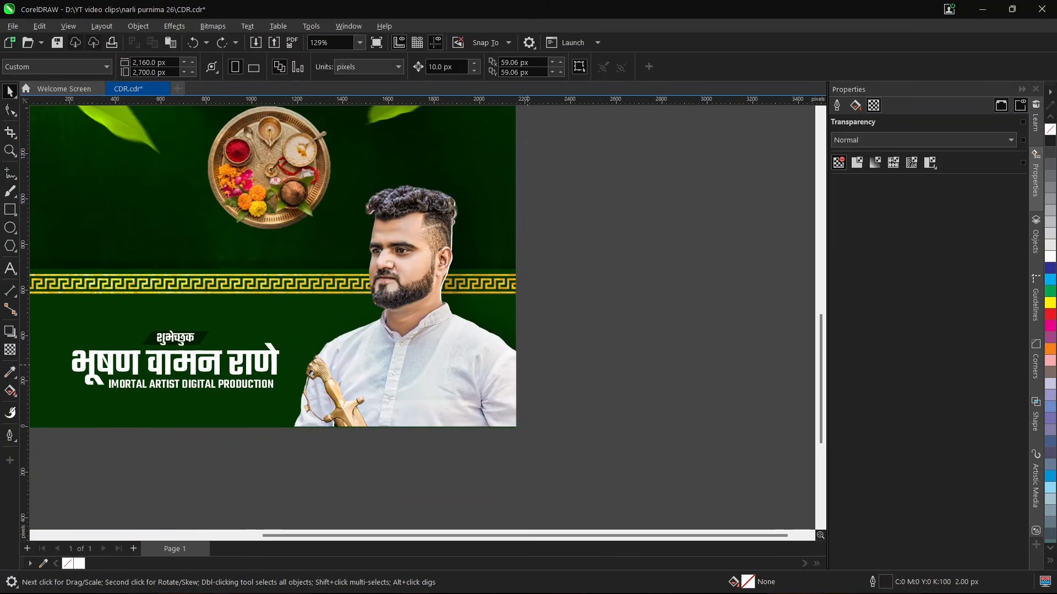
scroll(423, 317, "left", 4)
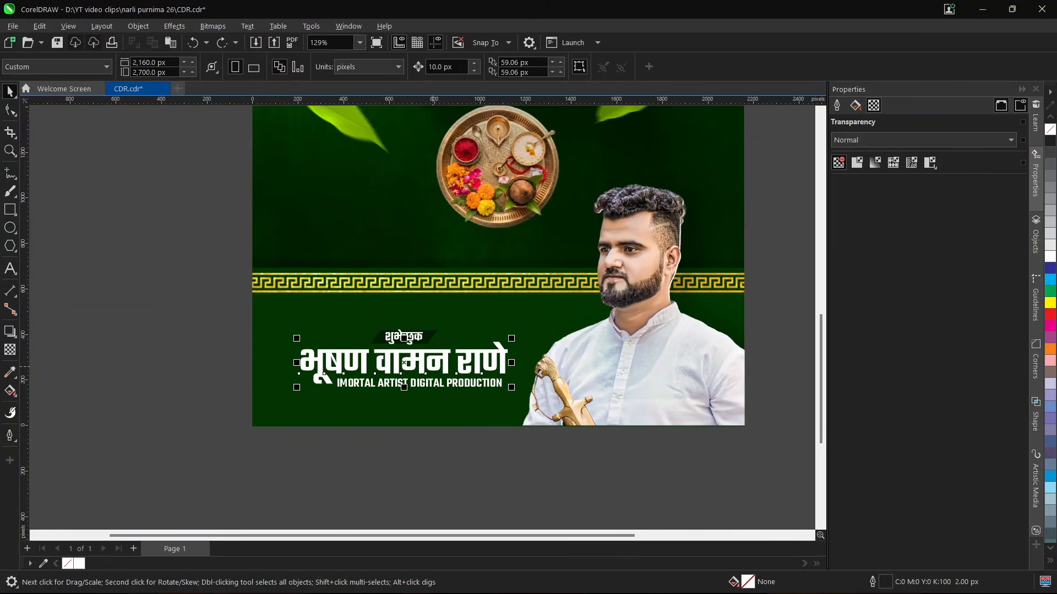
left_click(647, 354)
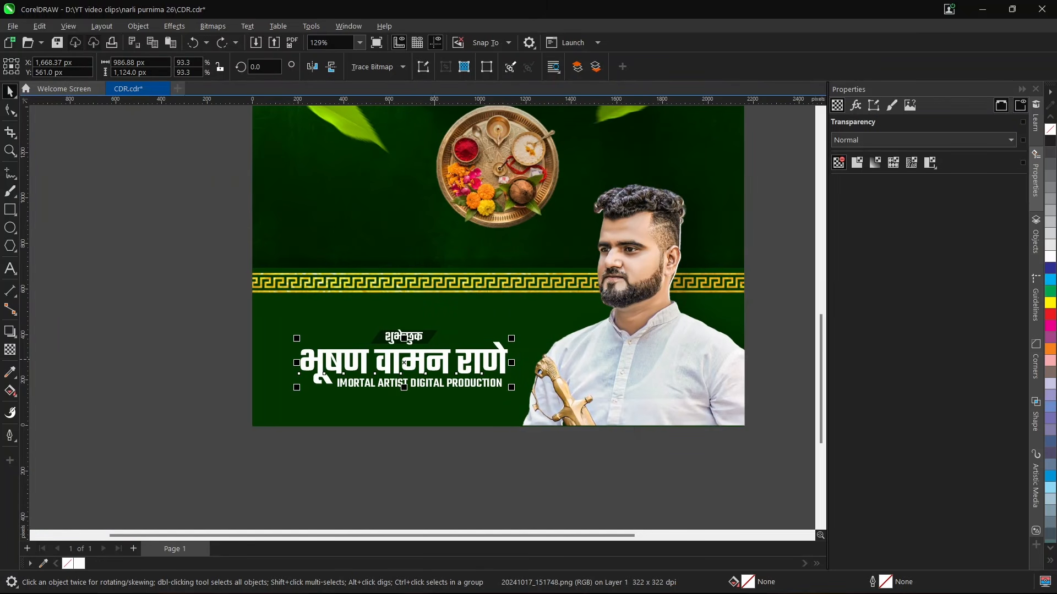
left_click(404, 339)
key("Escape")
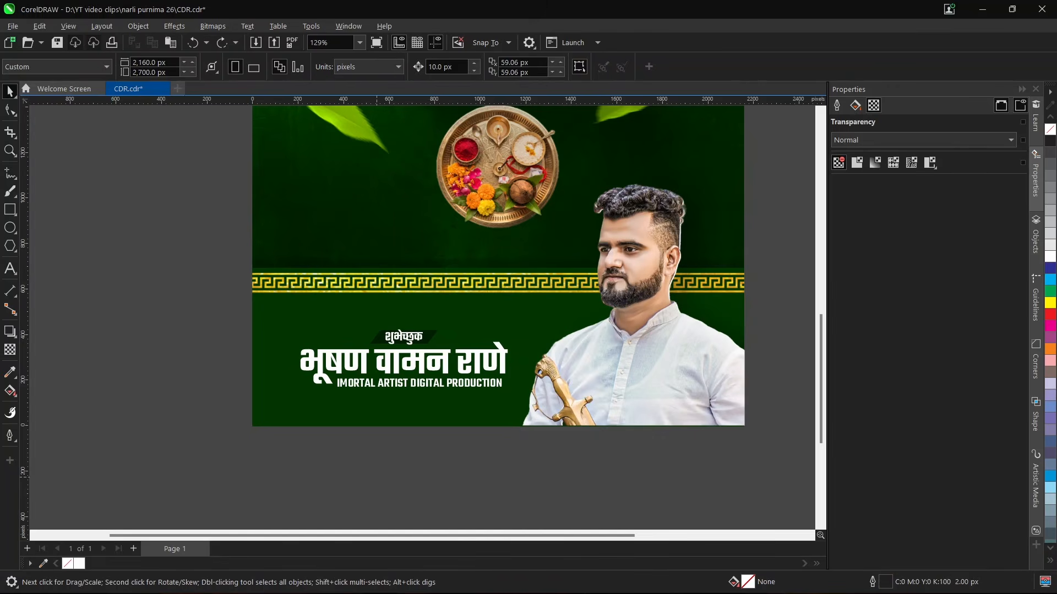
scroll(678, 359, "down", 4)
left_click_drag(677, 360, 538, 398)
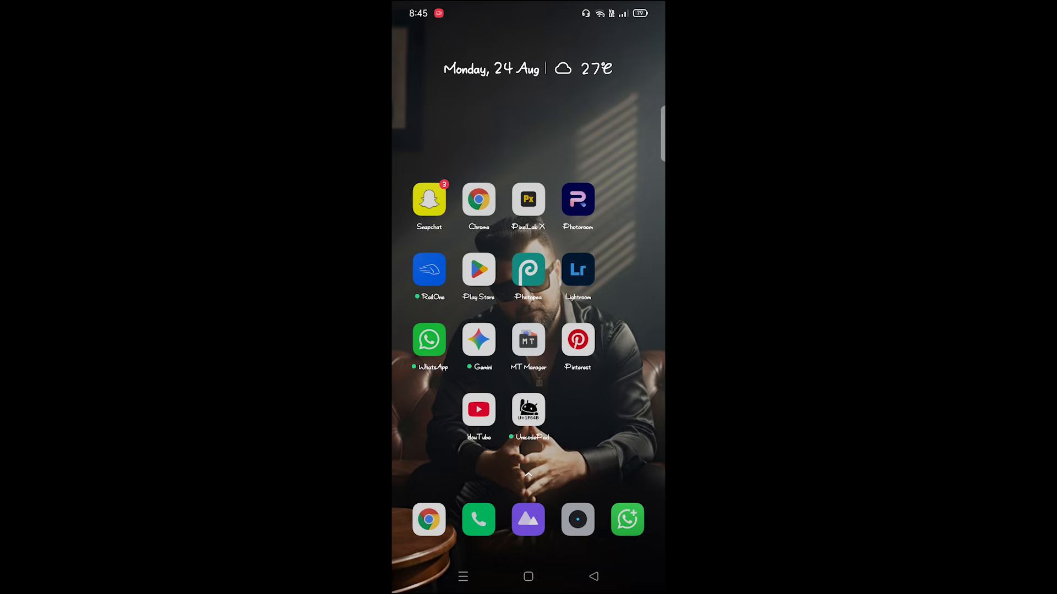
- Switch to PixelLab X on the phone and decline recovering the autosaved session
left_click(528, 200)
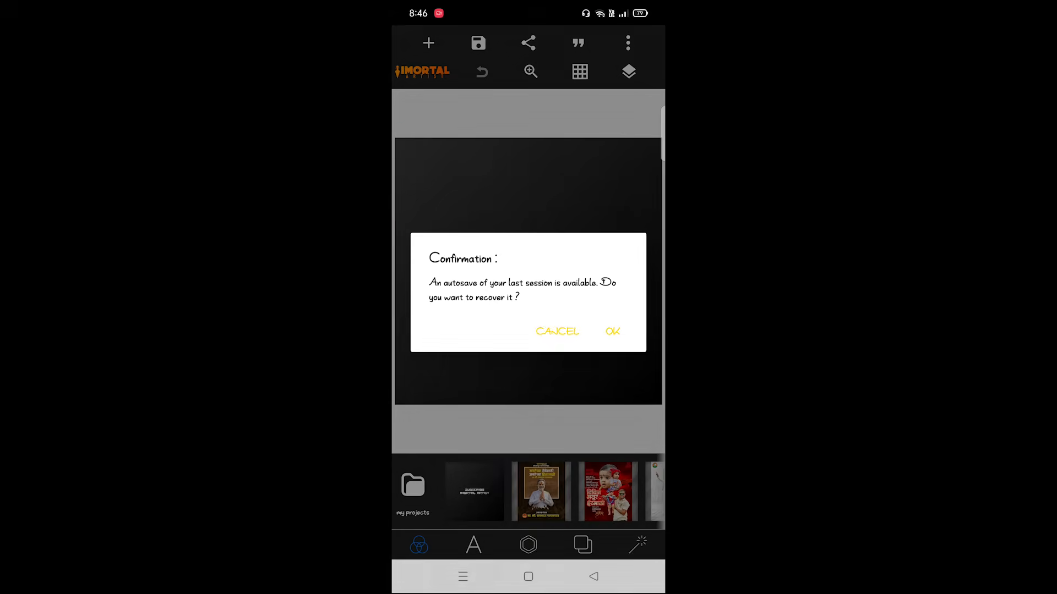
left_click(557, 331)
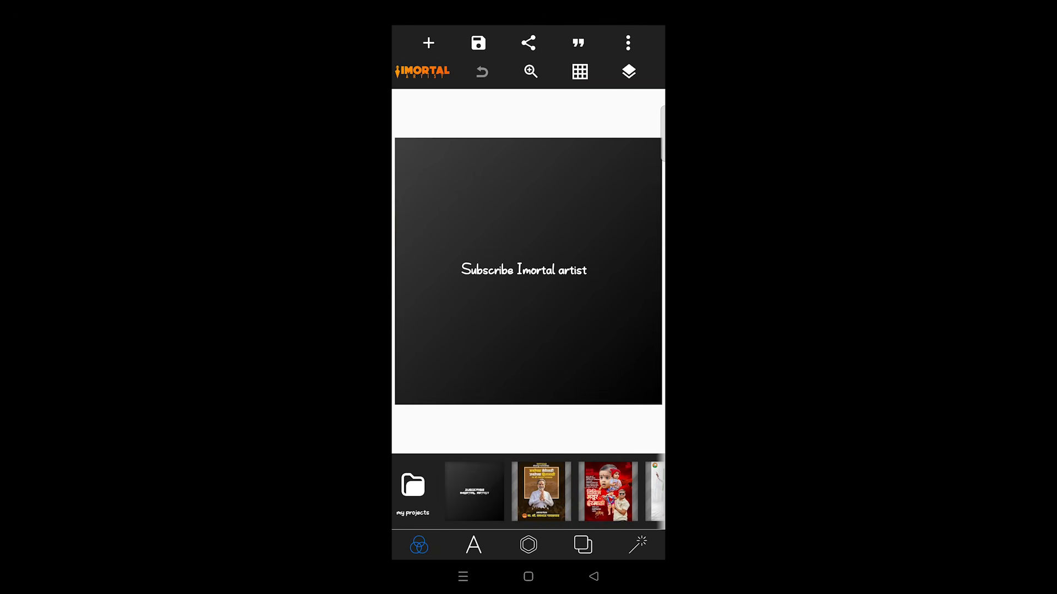
left_click(413, 485)
- Check the save as project option with its project name prompt, and close it without saving
left_click(479, 43)
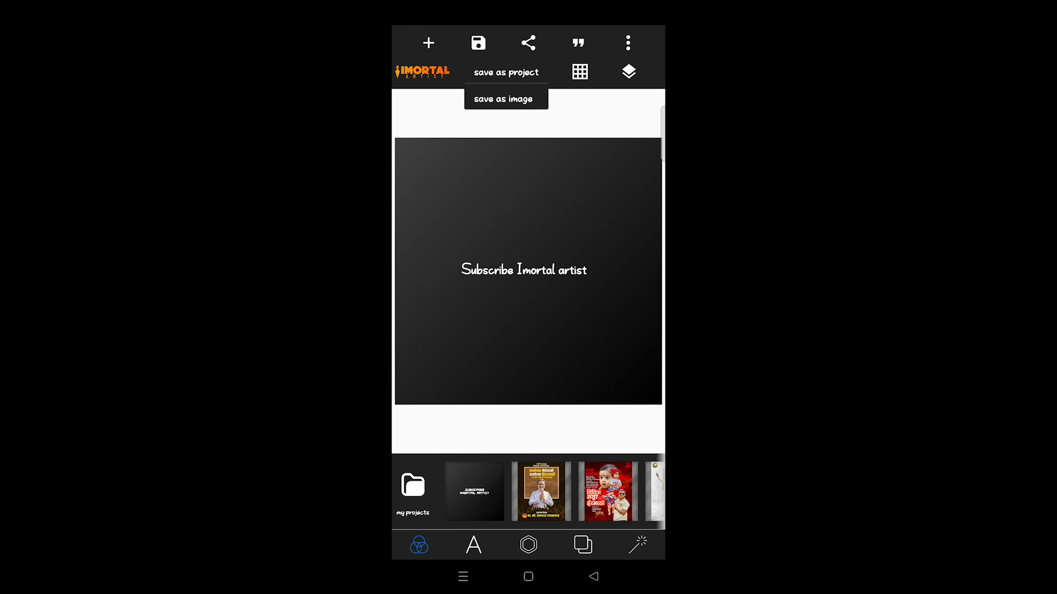
left_click(514, 73)
left_click(493, 292)
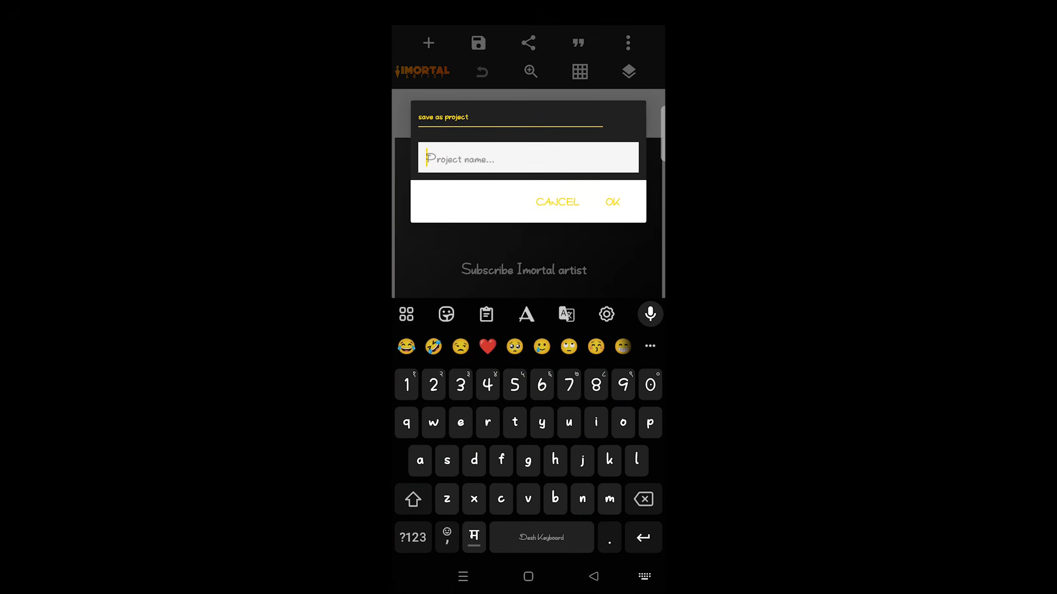
key("Escape")
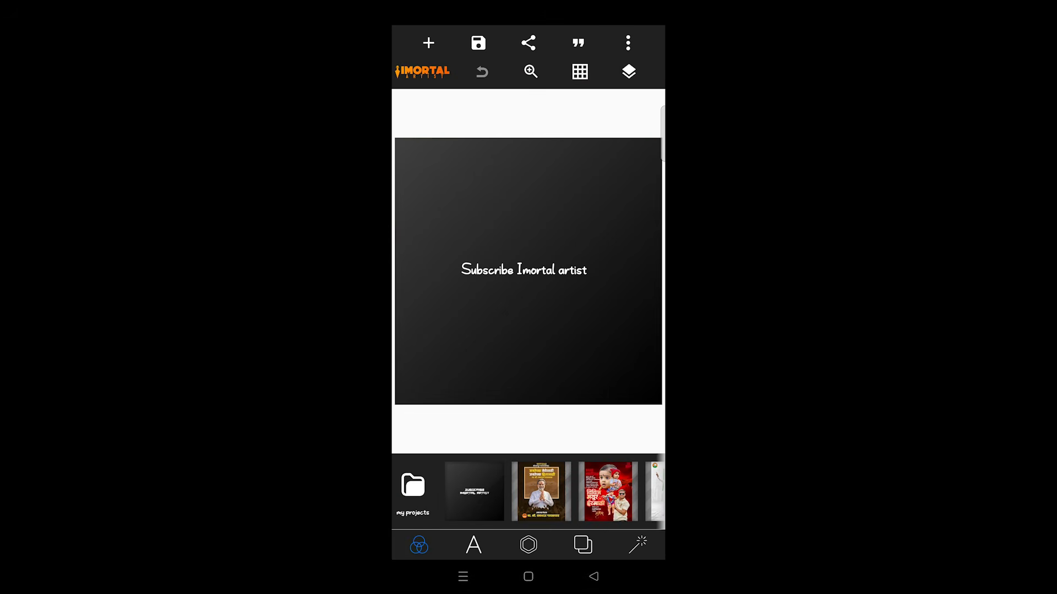
- Browse the .plp project files in the Download folder from the saved projects list, and leave the file browser without opening one
left_click(413, 485)
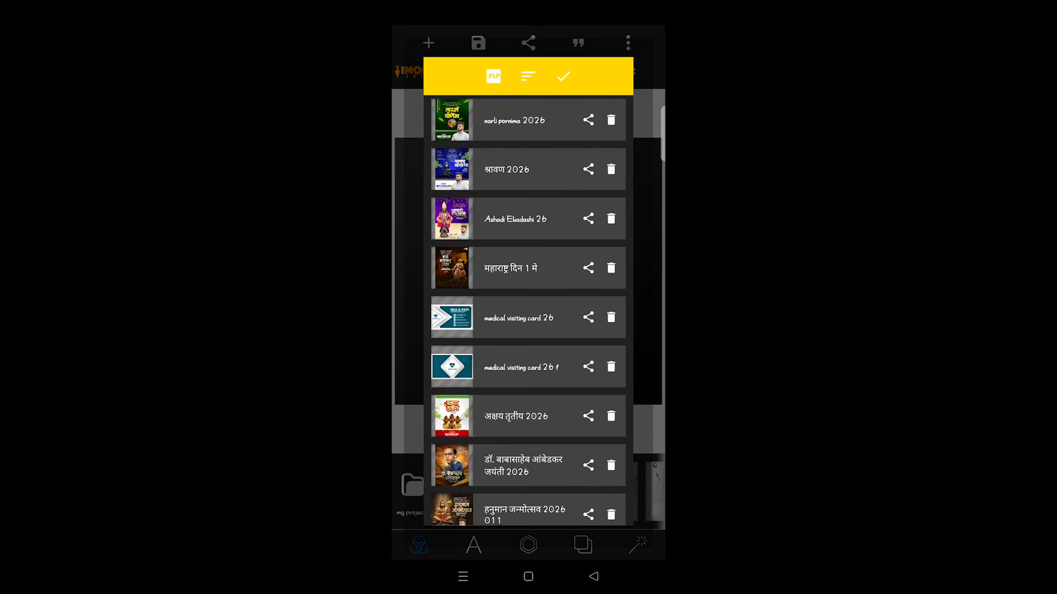
left_click(493, 76)
left_click_drag(552, 404, 604, 309)
left_click_drag(572, 386, 573, 165)
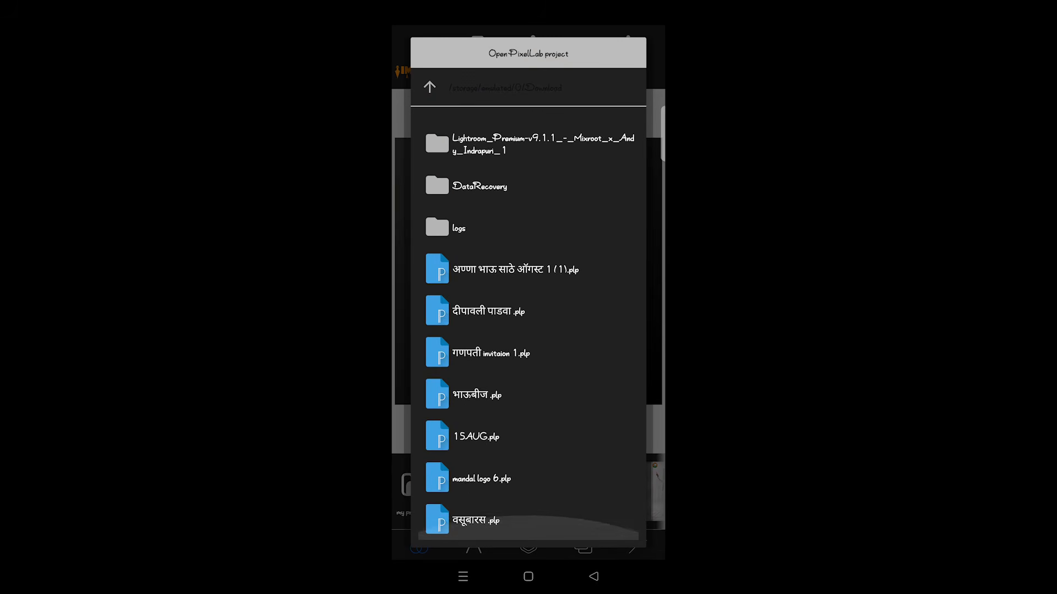
left_click_drag(606, 231, 606, 165)
left_click_drag(573, 220, 572, 440)
left_click(593, 577)
- Open the saved project narli pornima 2026 and select the man's photo on the poster
left_click(516, 125)
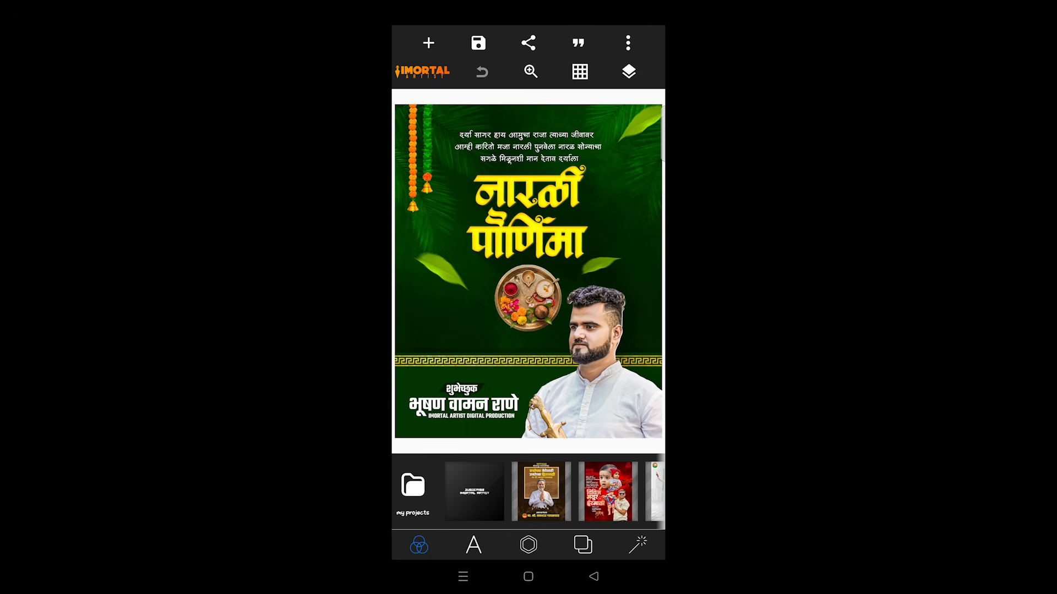
left_click(583, 545)
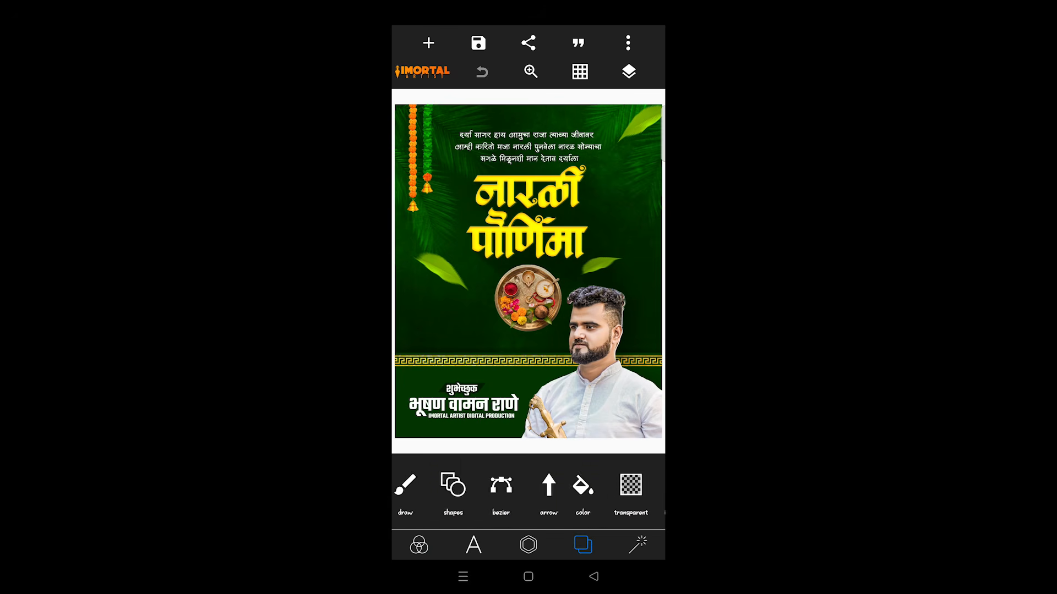
left_click(597, 385)
- Review the poster's layer list from the text layers down to the locked background layers, and close it
left_click(628, 72)
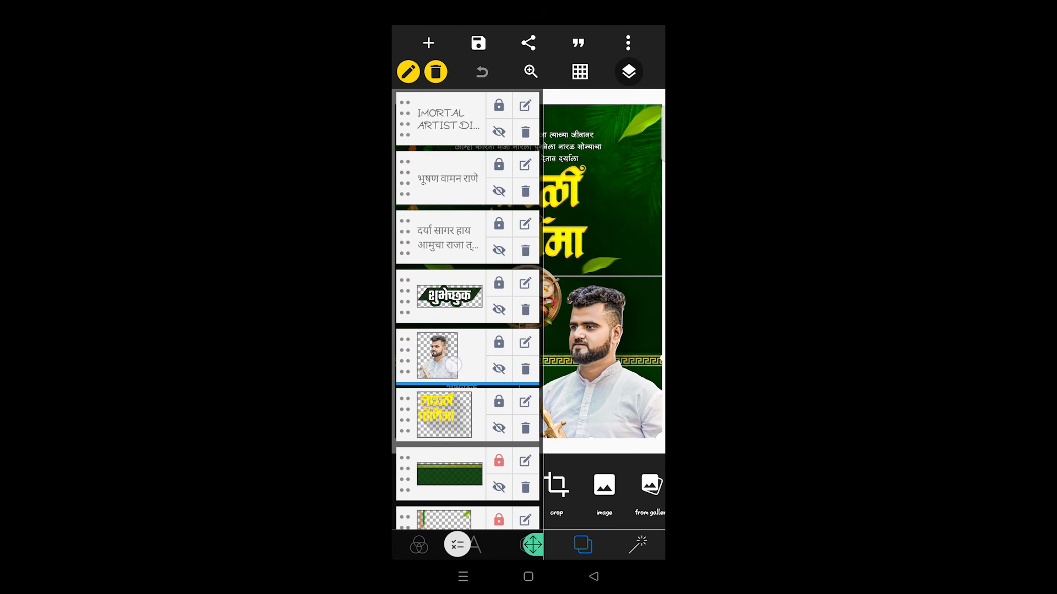
scroll(468, 330, "down", 1)
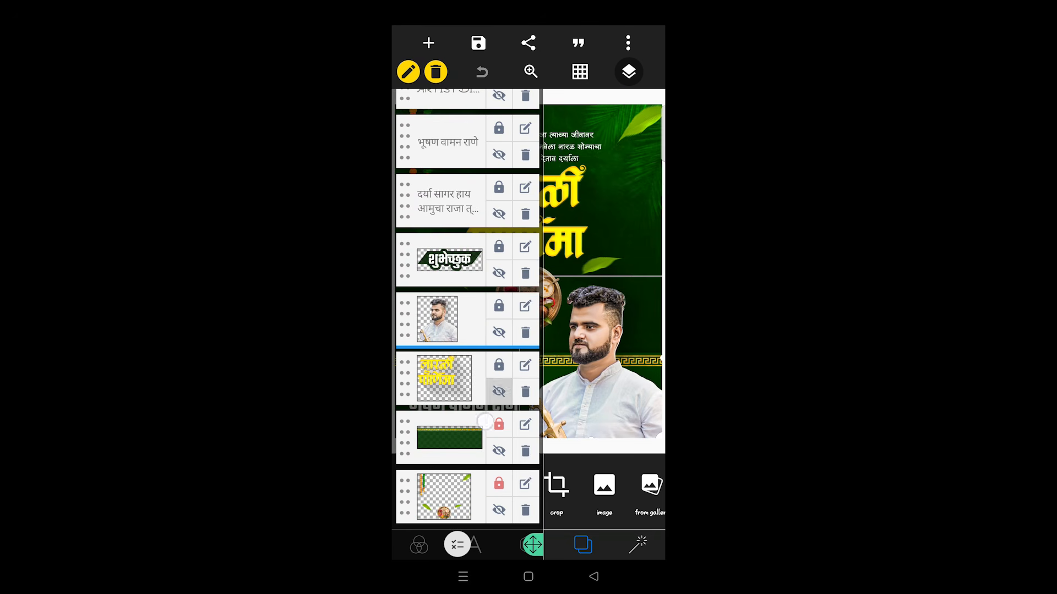
scroll(468, 309, "up", 1)
left_click(629, 71)
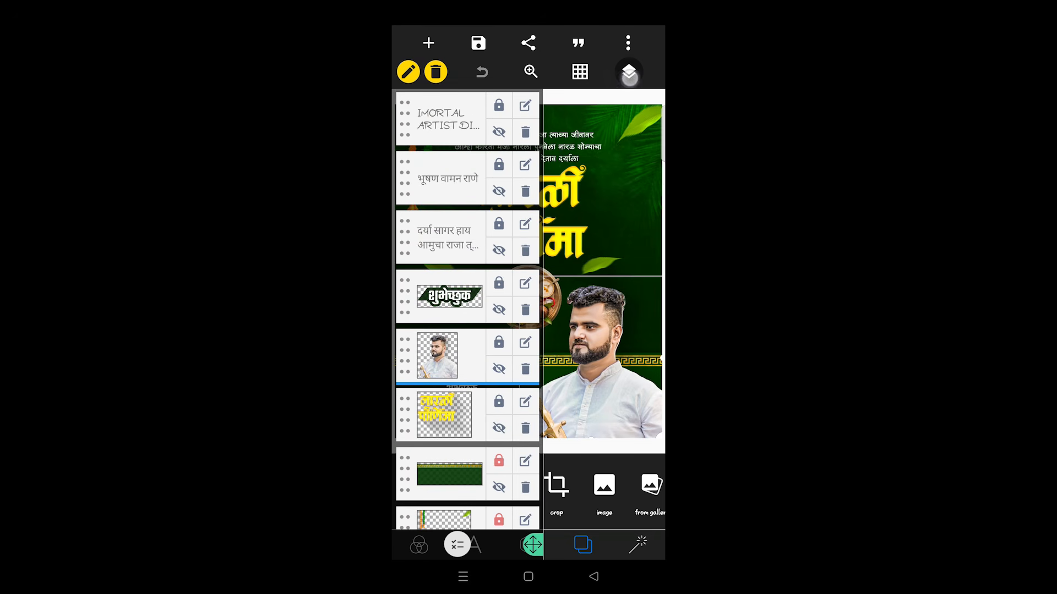
- Open the greeter's name text for editing to check that it is editable, and close it without changing the wording
left_click(466, 406)
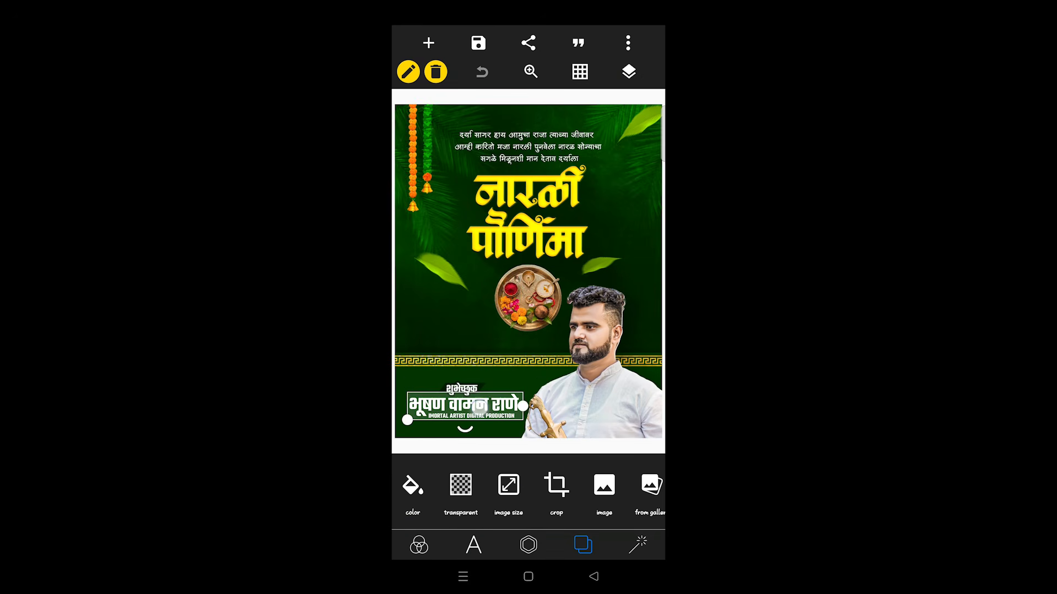
left_click(470, 407)
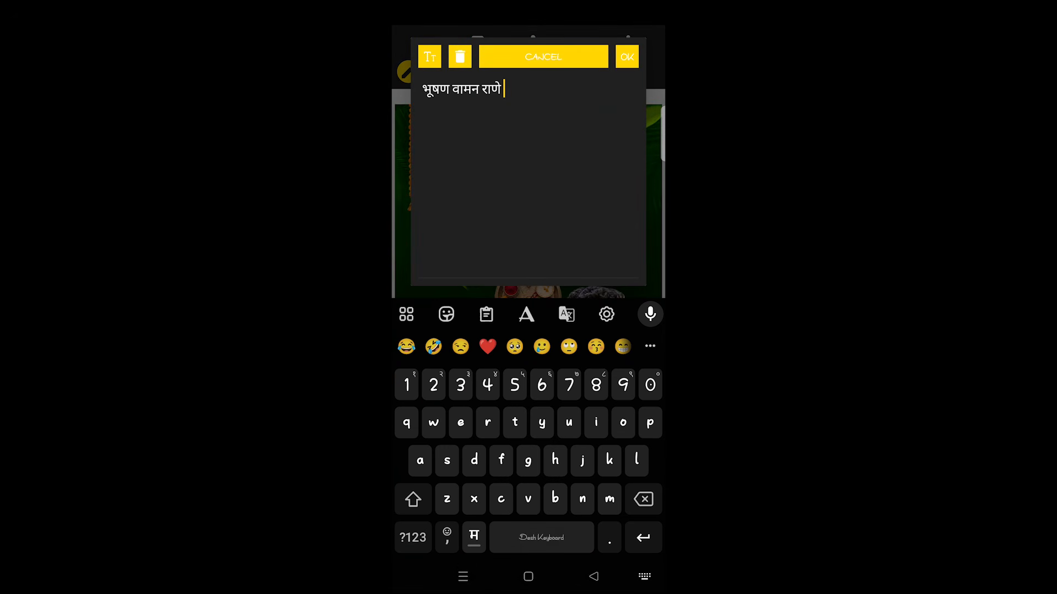
left_click(627, 56)
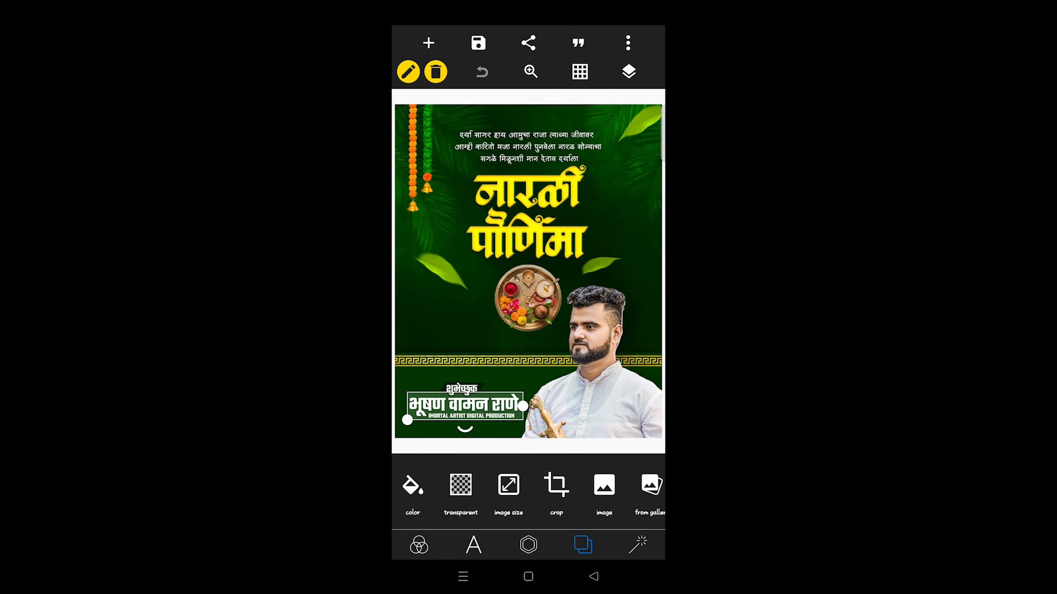
left_click(488, 403)
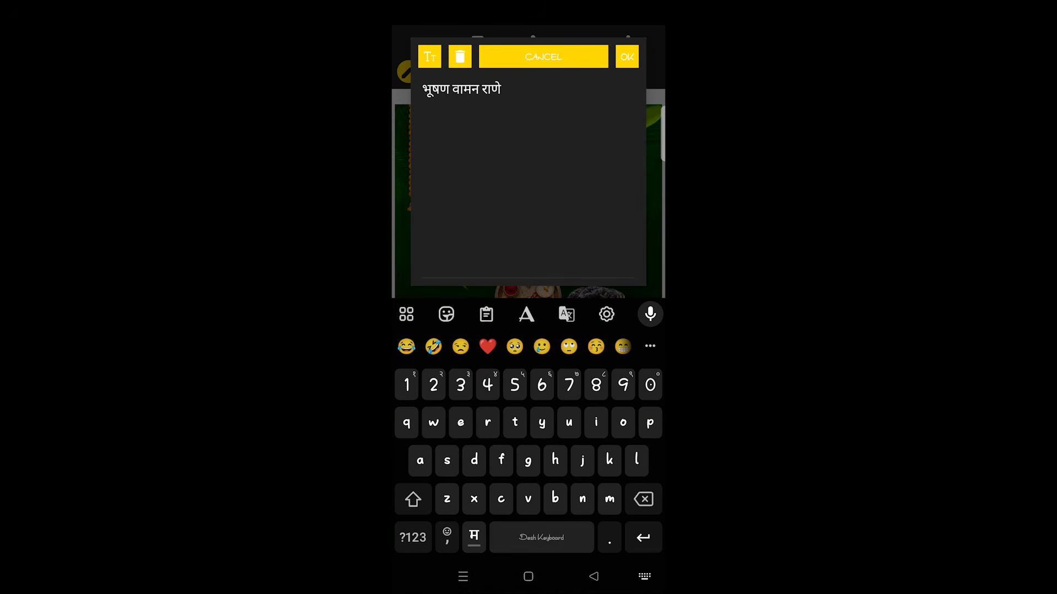
left_click(627, 57)
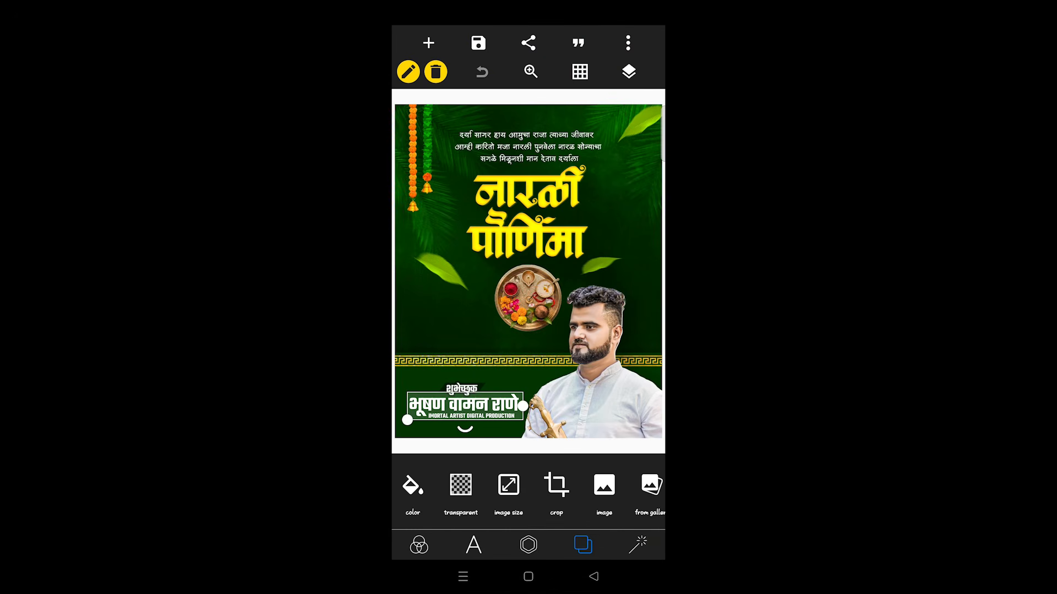
- Inspect the yellow title image and the Marathi verse text as separate objects, and clear the selection
left_click(438, 320)
left_click(528, 220)
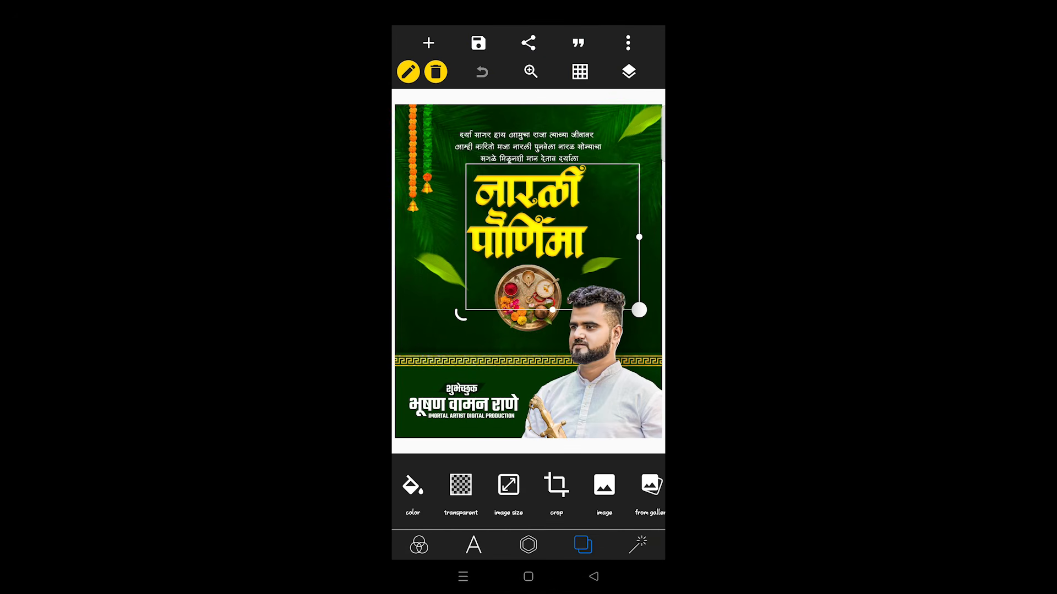
left_click(528, 147)
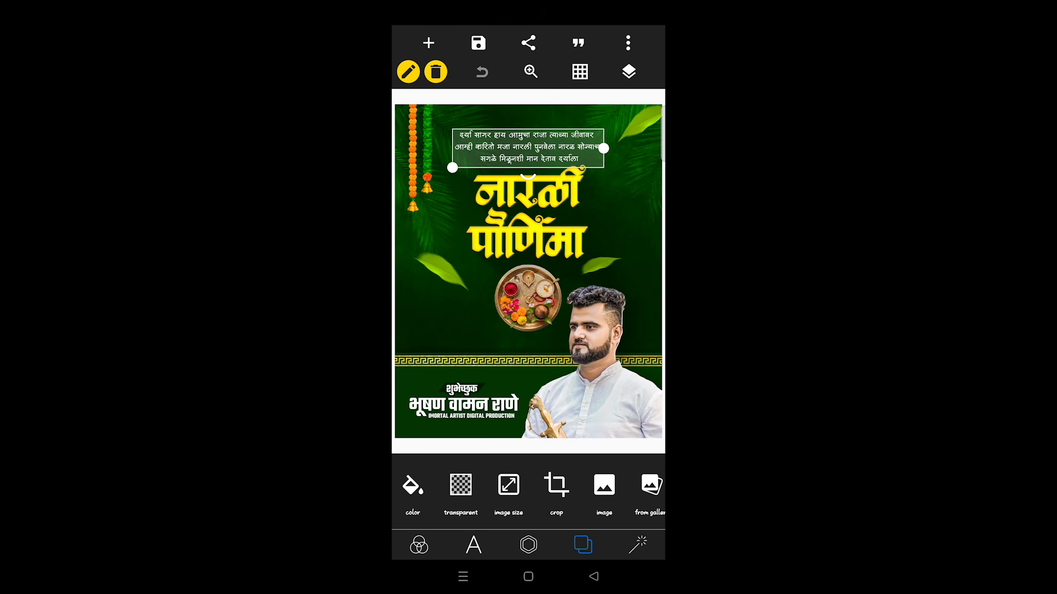
left_click(425, 151)
- Inspect the locked decoration layer with the leaves and thali in the layer list, and close the list with nothing selected
left_click(628, 71)
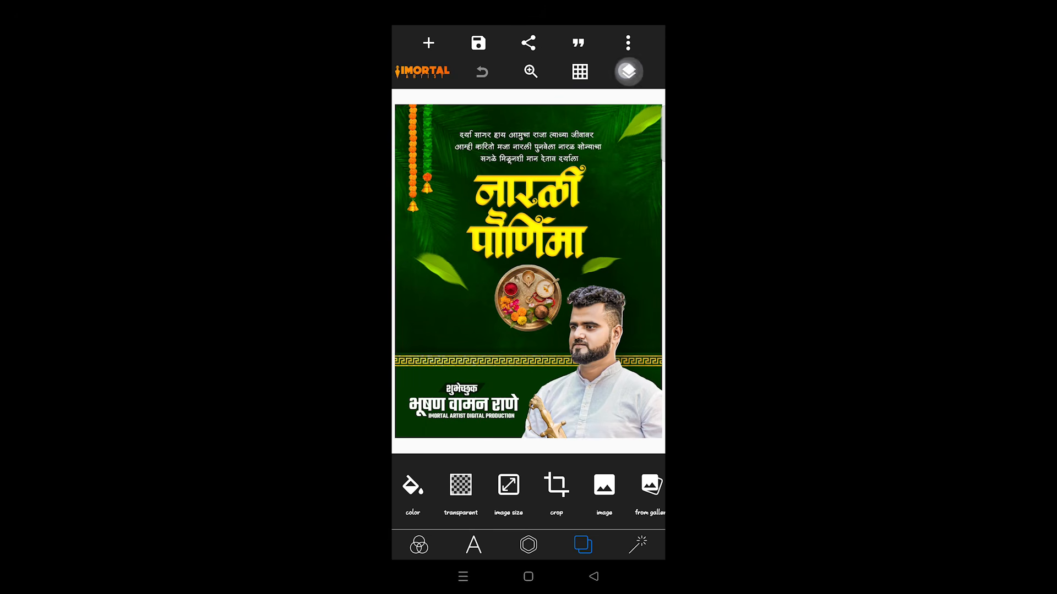
scroll(467, 308, "down", 2)
left_click(444, 511)
left_click(633, 71)
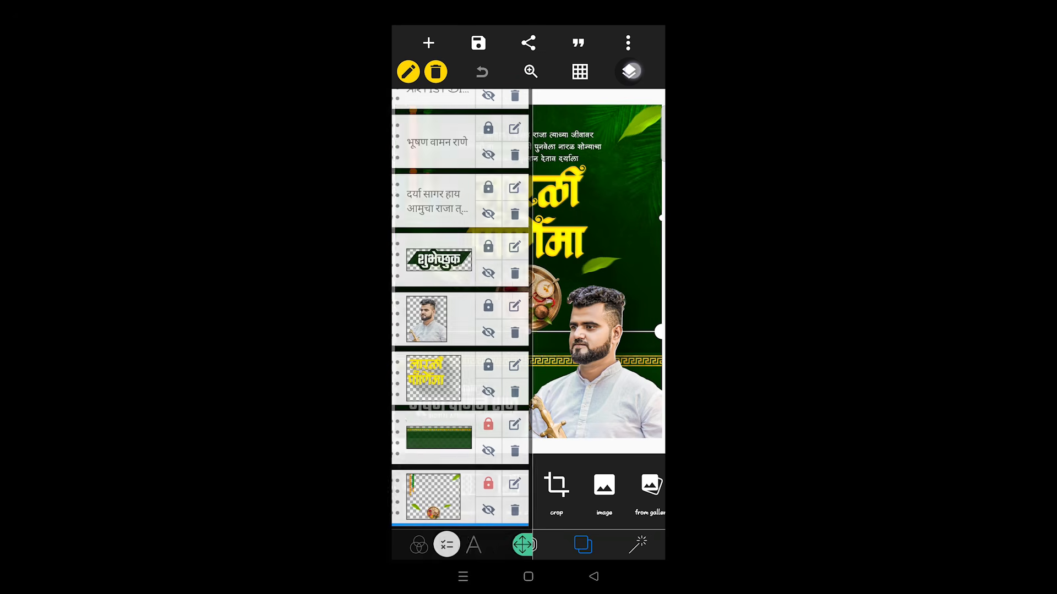
left_click(483, 354)
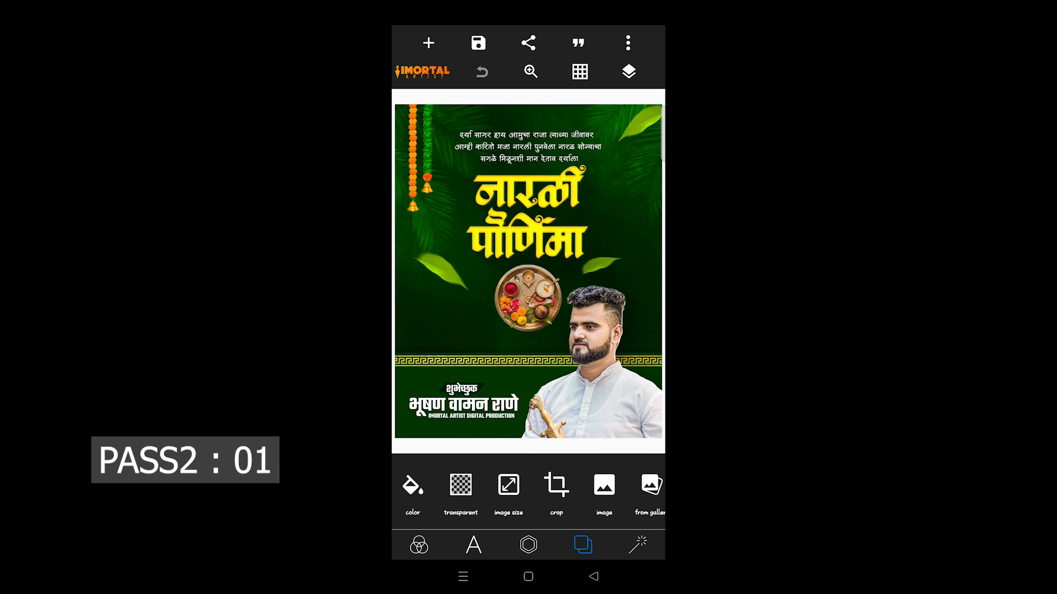
- Select the man's photo, check the poster's image export options, and close them without saving to the gallery
left_click(598, 375)
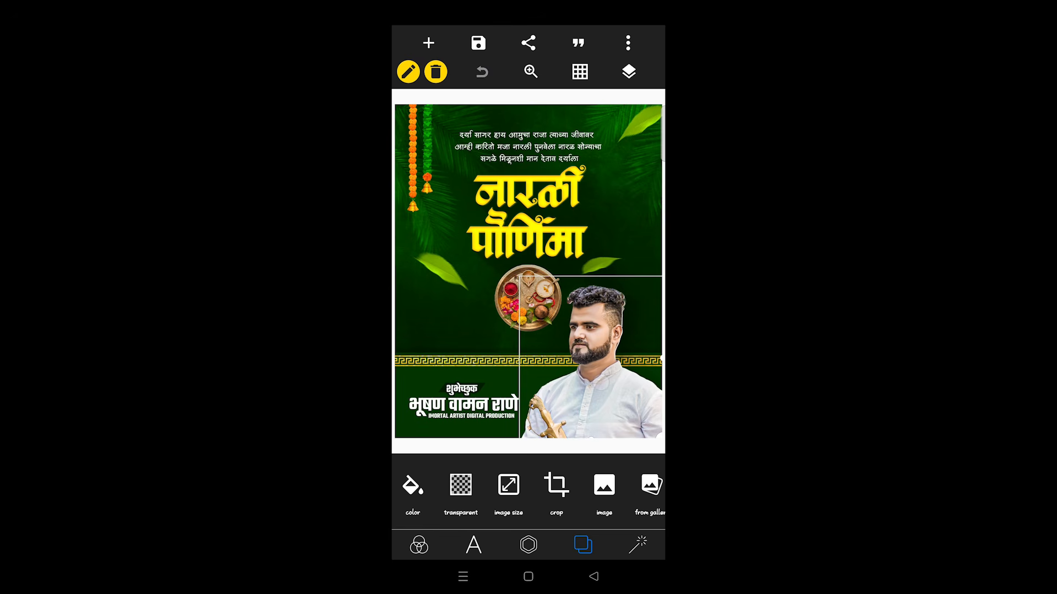
left_click(628, 42)
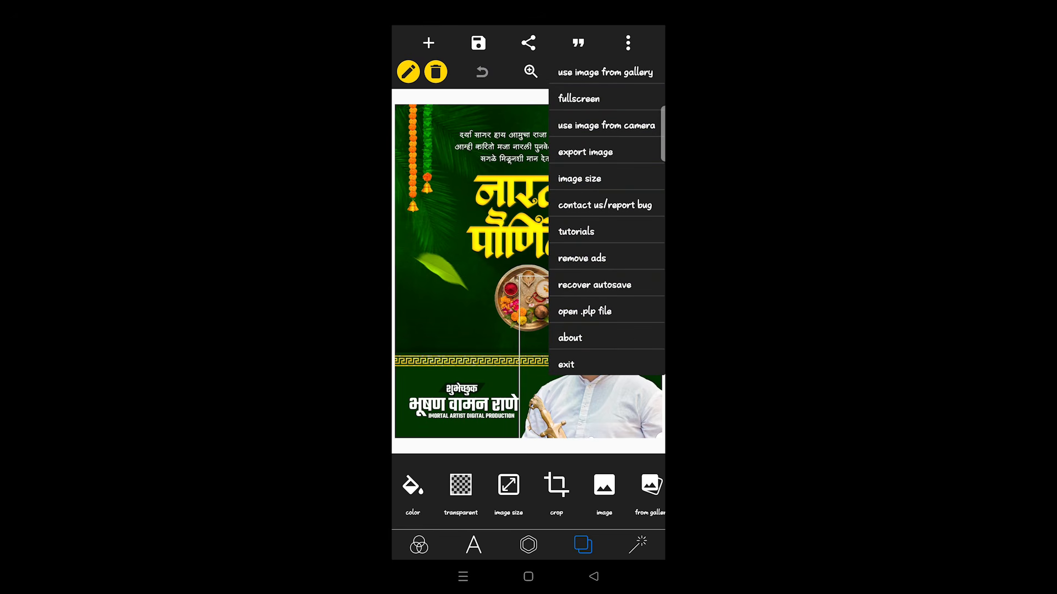
left_click(585, 152)
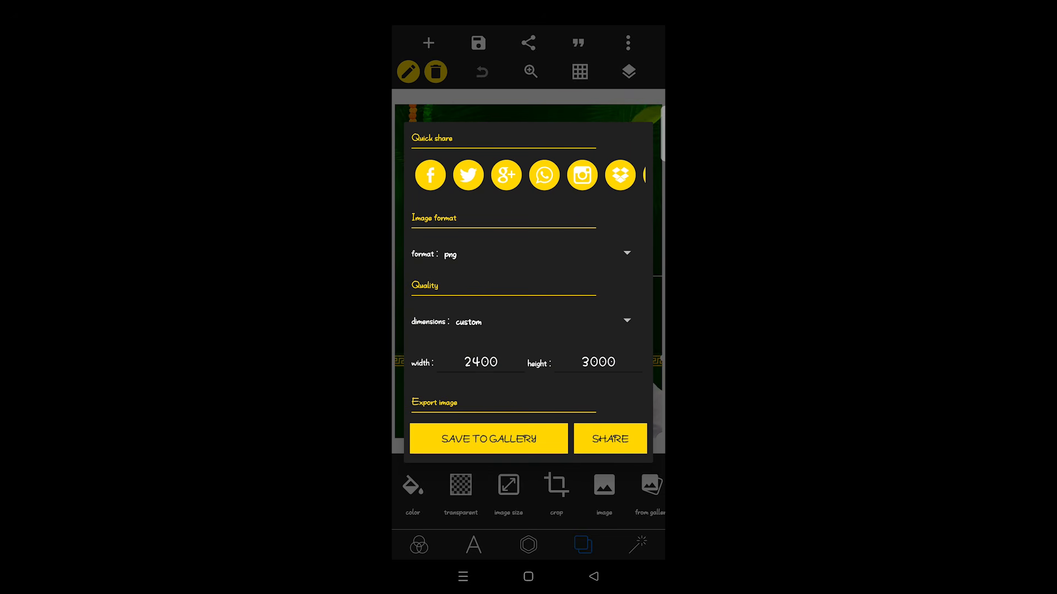
left_click(594, 576)
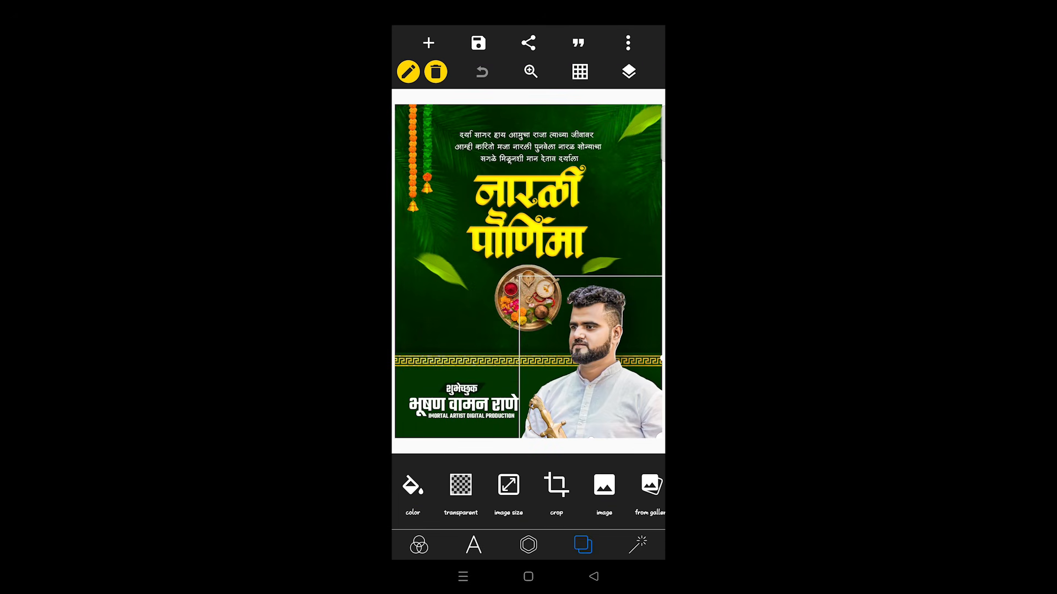